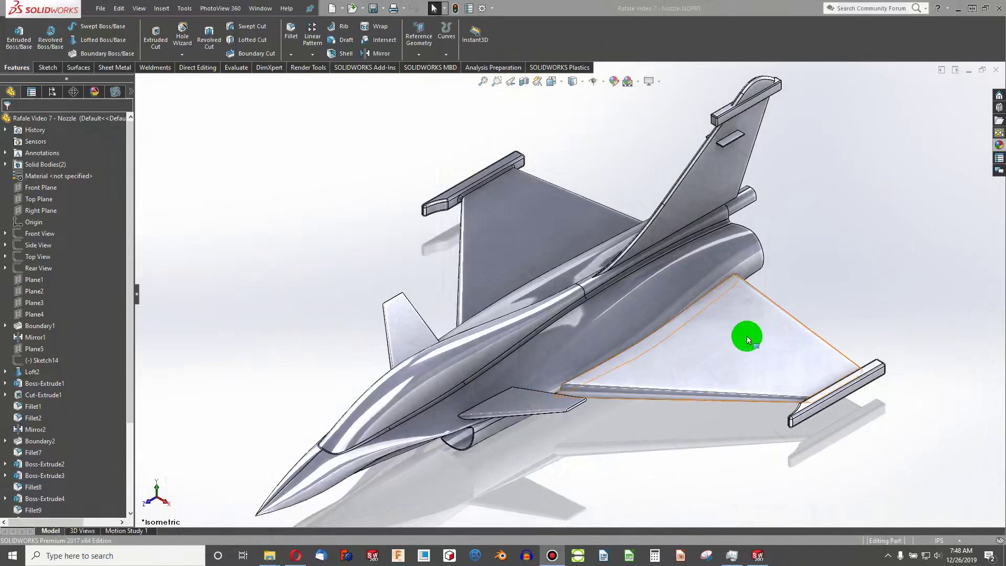
Step: Start a sketch on the fuselage's flat rear face and convert the face's outline into sketch curves
mouse_move(745, 336)
middle_mouse_down()
mouse_move(640, 325)
mouse_move(604, 379)
mouse_move(629, 414)
mouse_move(895, 297)
middle_mouse_up()
left_click(896, 296)
left_click(51, 68)
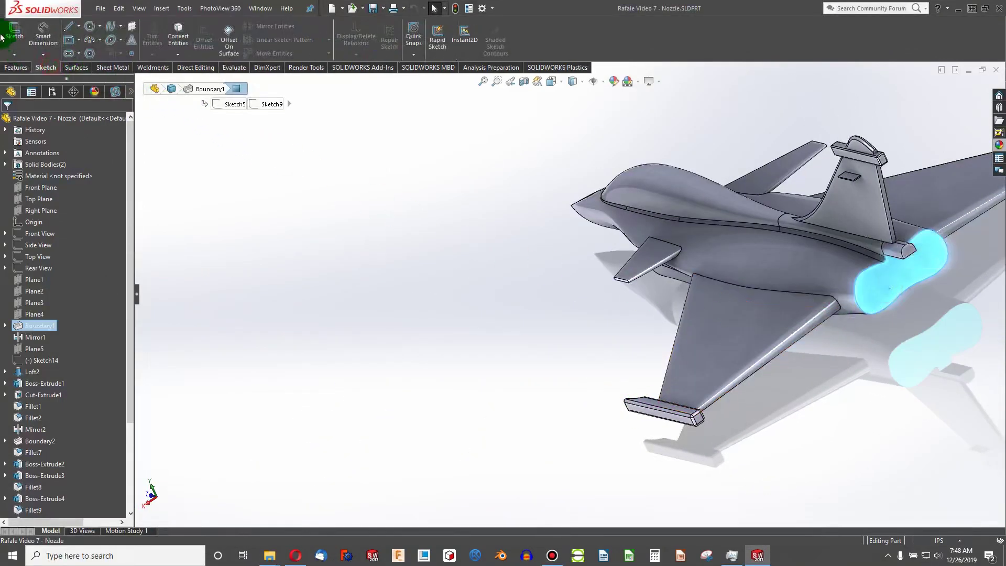
left_click(15, 33)
scroll(520, 282, "down", 4)
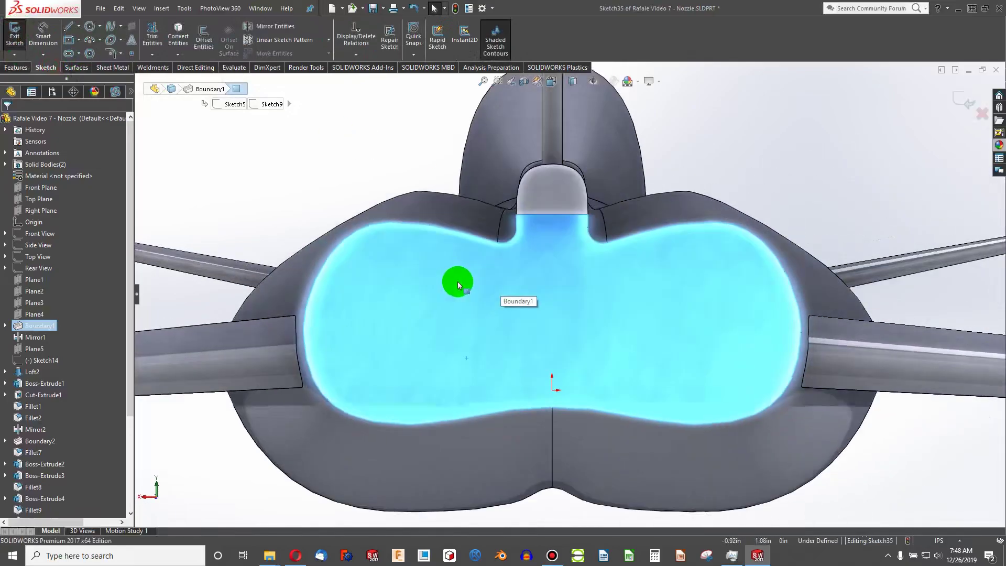
left_click(178, 36)
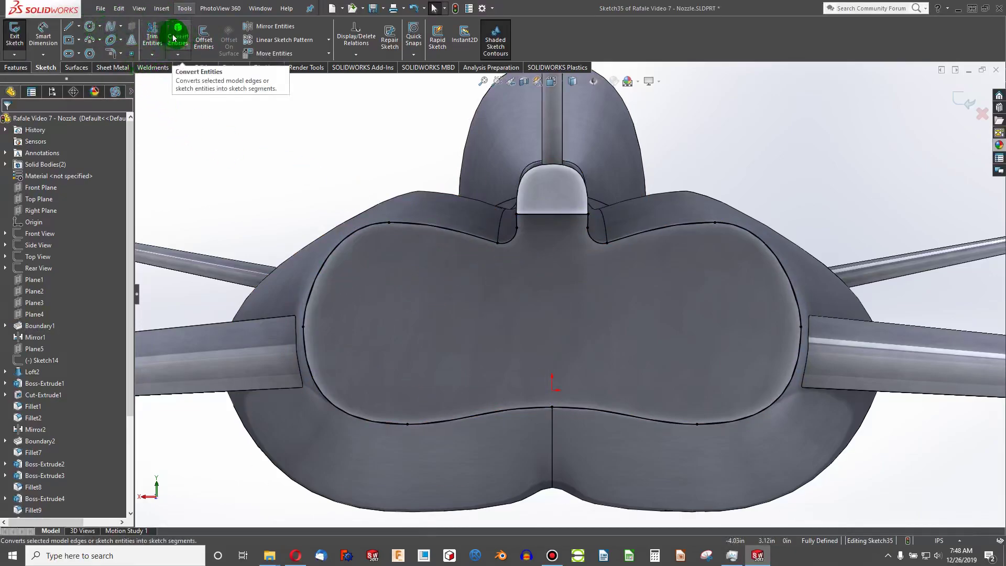
Step: Trim away the converted curves of the centre notch, right lobe and bottom middle, keeping only the left lobe's outline
left_click(152, 36)
left_click_drag(507, 248, 514, 229)
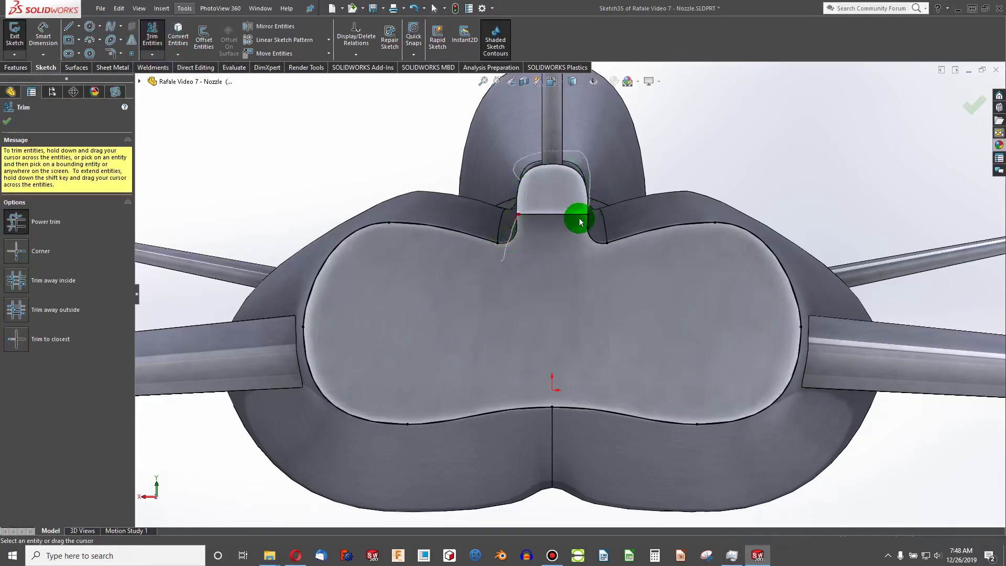
left_click_drag(591, 260, 582, 390)
left_click_drag(465, 344, 466, 343)
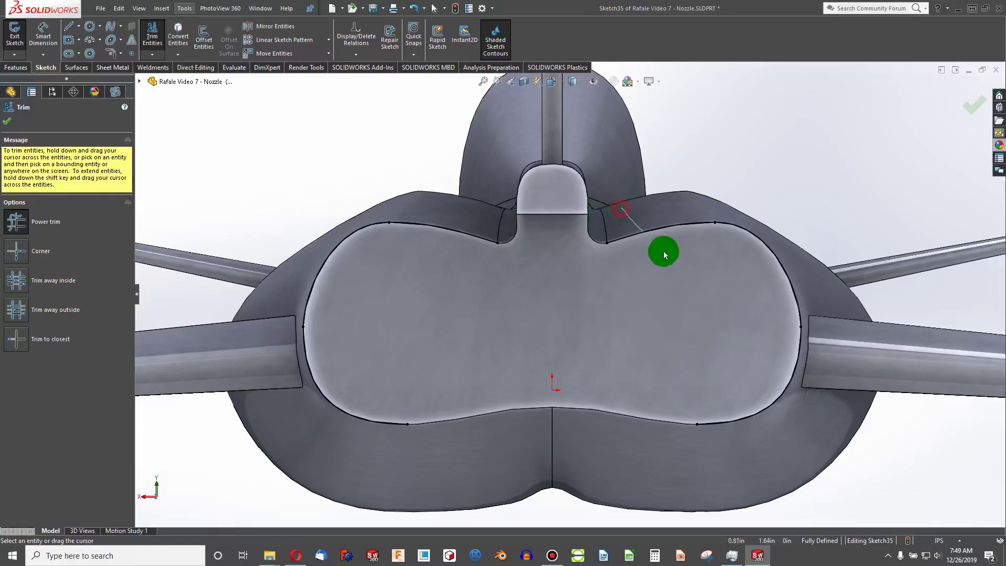
mouse_move(667, 257)
left_mouse_down()
mouse_move(826, 229)
mouse_move(606, 359)
mouse_move(539, 359)
mouse_move(412, 225)
left_mouse_up()
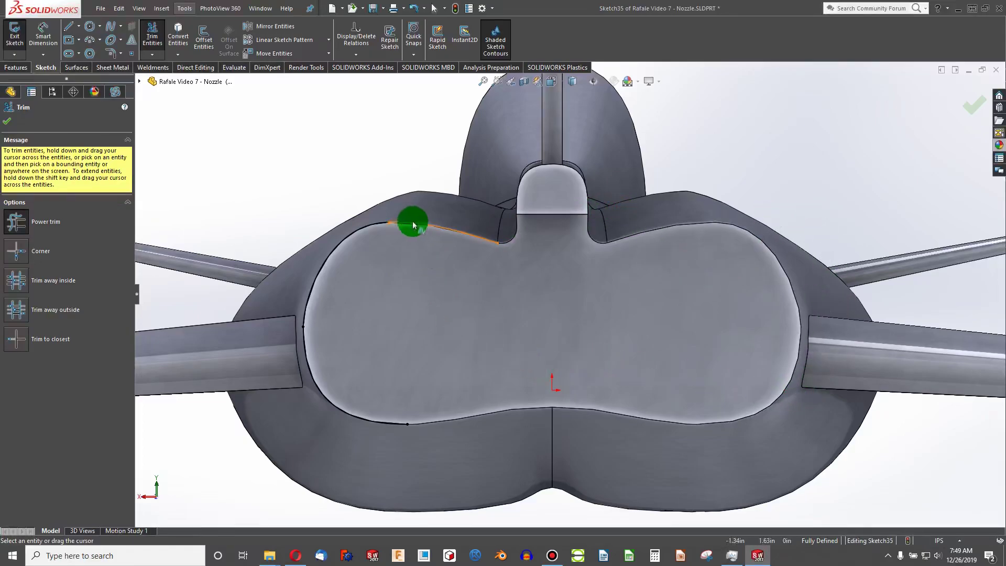
left_click(2, 126)
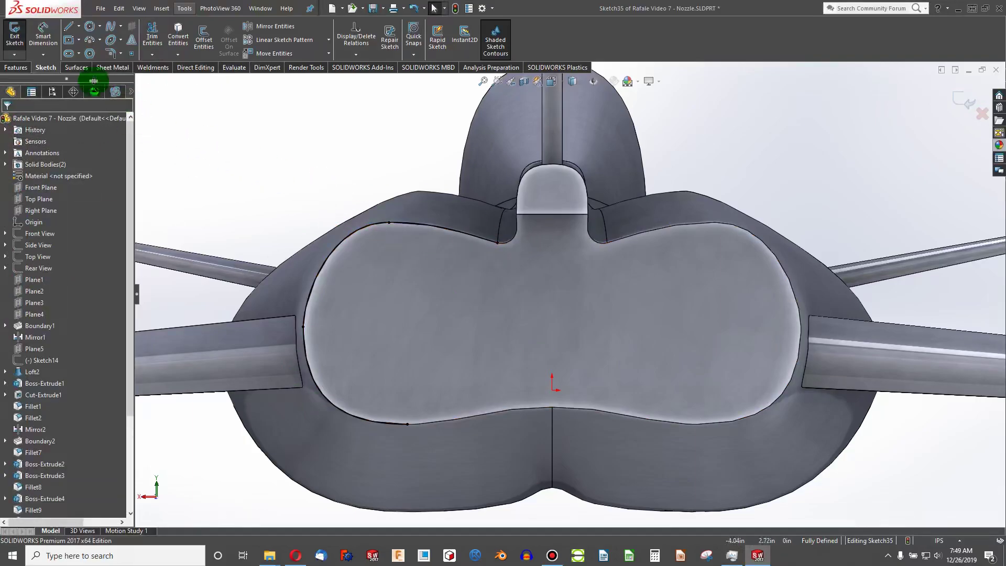
Step: Draw a two-point spline joining the left lobe's lower open end to its upper open end
left_click(110, 27)
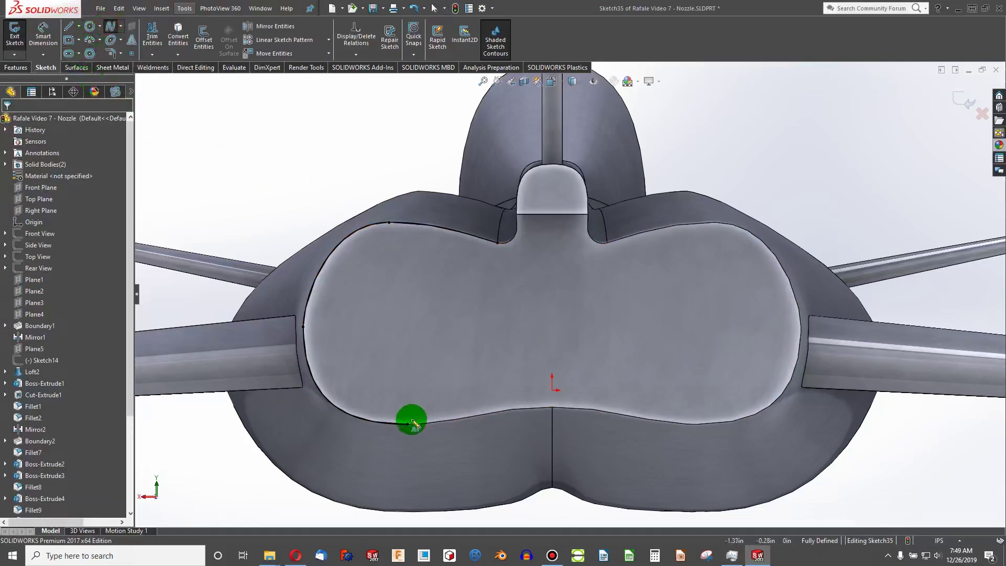
left_click_drag(408, 424, 504, 248)
left_click(499, 244)
key("Escape")
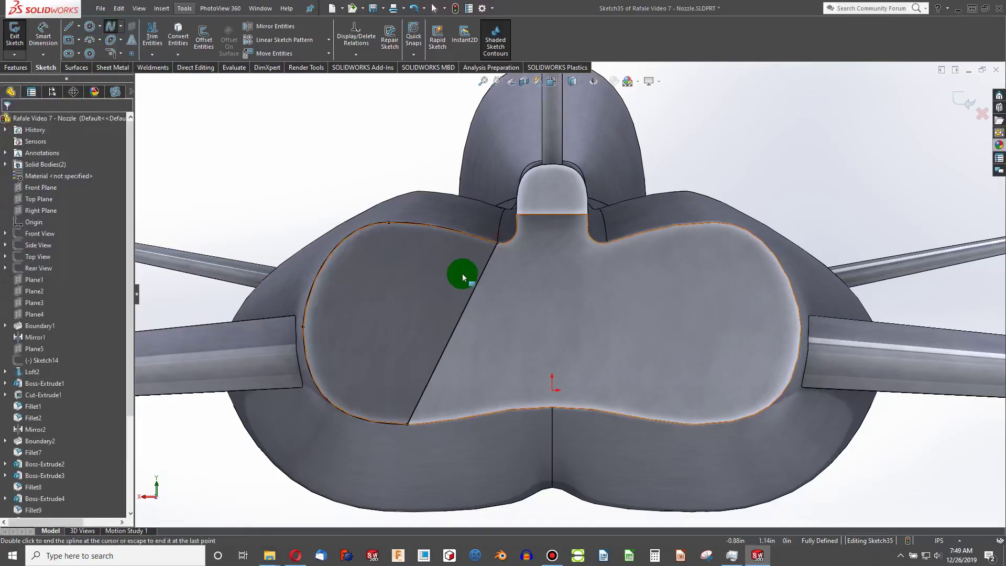
Step: Make the new spline tangent to the upper outline curve of the left lobe
left_click(469, 302)
left_click_drag(469, 303, 496, 299)
left_click(498, 296)
left_click(476, 235, "ctrl")
left_click(12, 293)
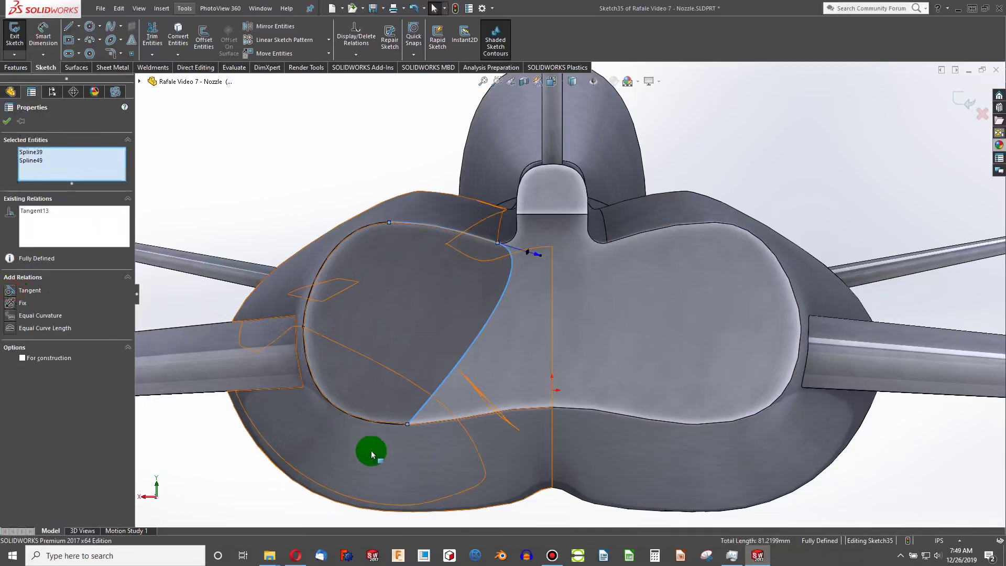
Step: Make the spline tangent to the lower outline curve of the left lobe and exit the sketch
left_click(391, 421)
left_click(394, 423)
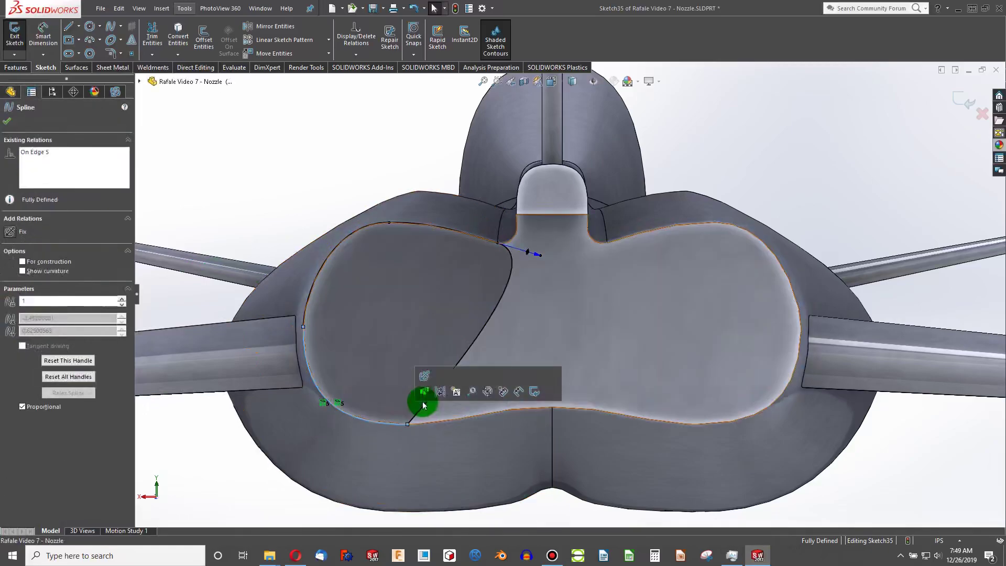
left_click(427, 403, "ctrl")
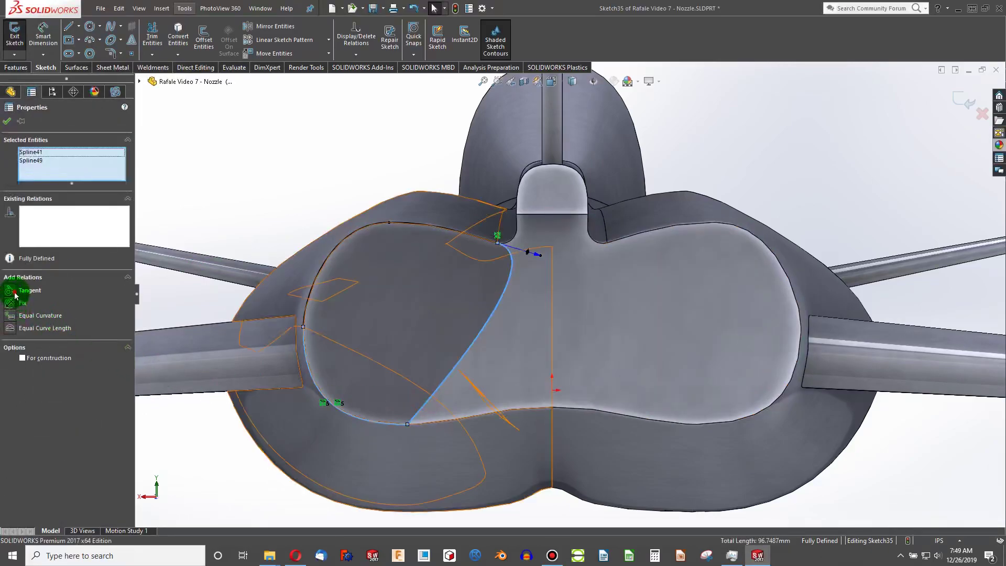
left_click(14, 293)
left_click(458, 465)
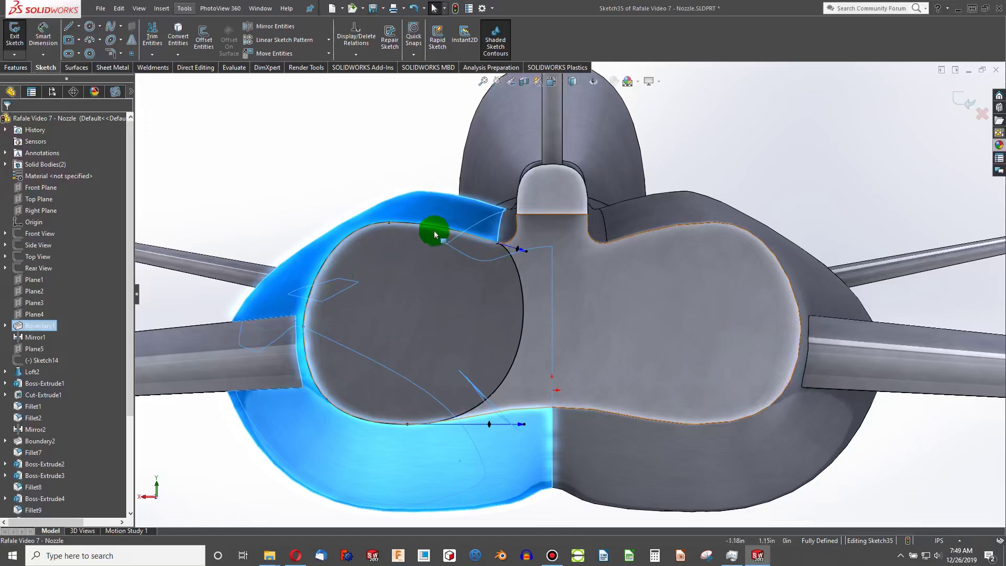
left_click(245, 151)
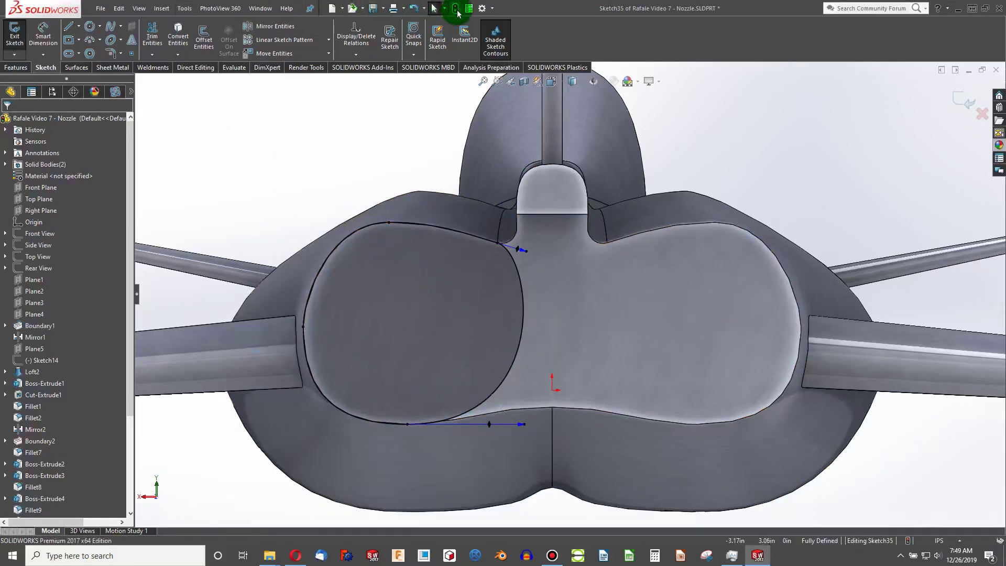
left_click(456, 9)
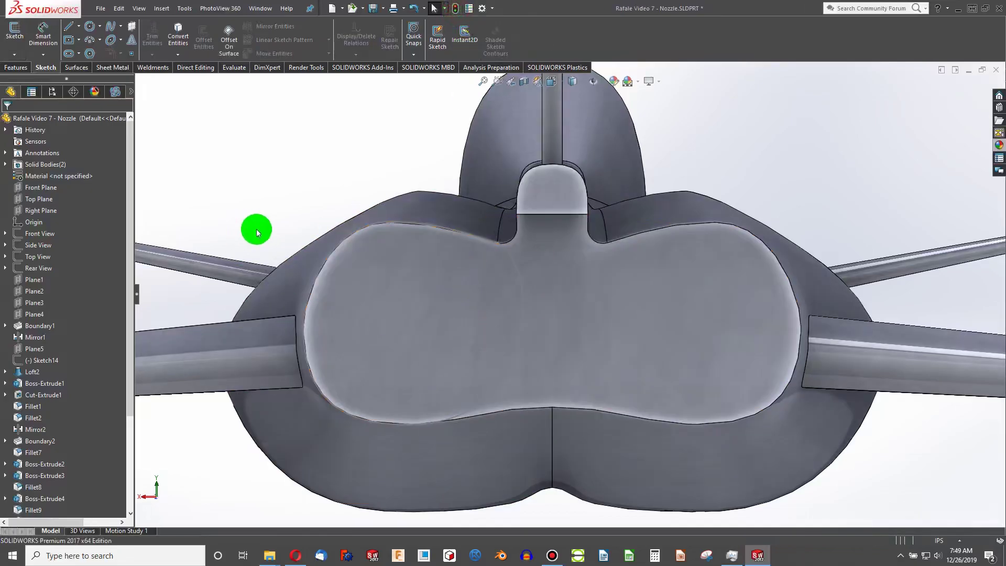
left_click(417, 319)
left_click(5, 64)
left_click(431, 52)
left_click(426, 67)
left_click(547, 321)
middle_click_drag(530, 329, 589, 339)
scroll(592, 343, "up", 6)
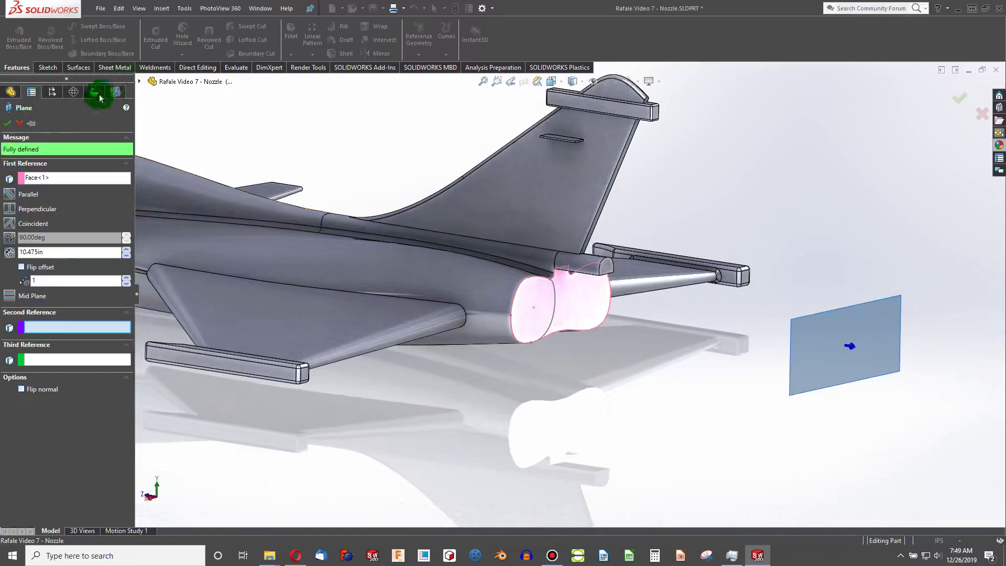
left_click(19, 125)
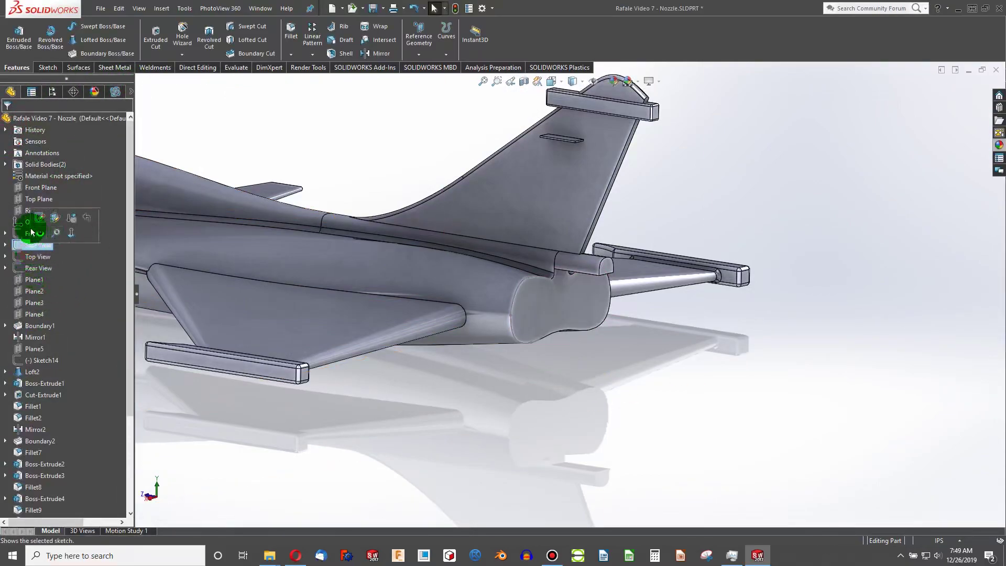
Step: Show the Side View reference sketch and compare its picture with the aircraft's tail end from the right side
left_click(5, 245)
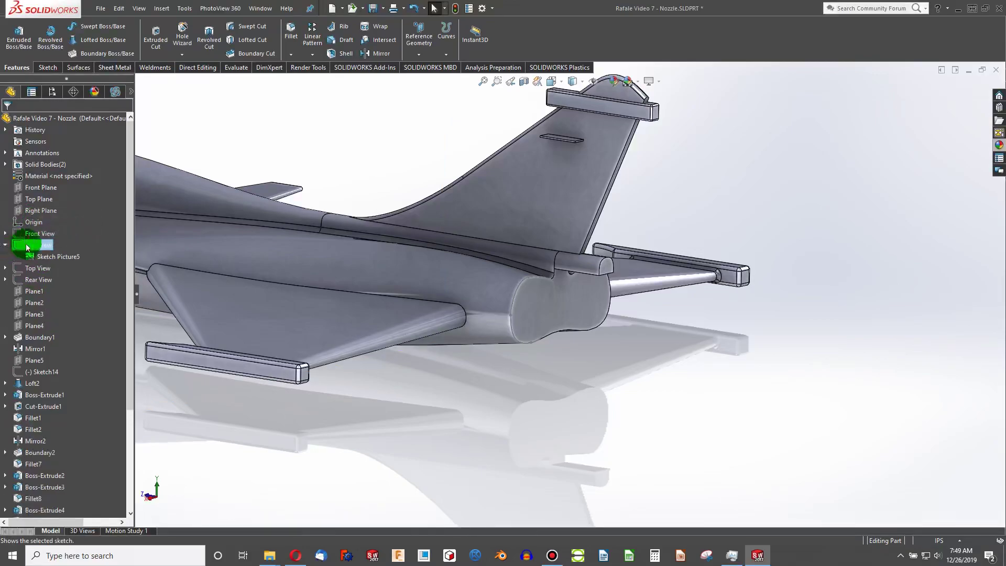
left_click(476, 379)
middle_click_drag(438, 388, 268, 338)
key("ctrl+3")
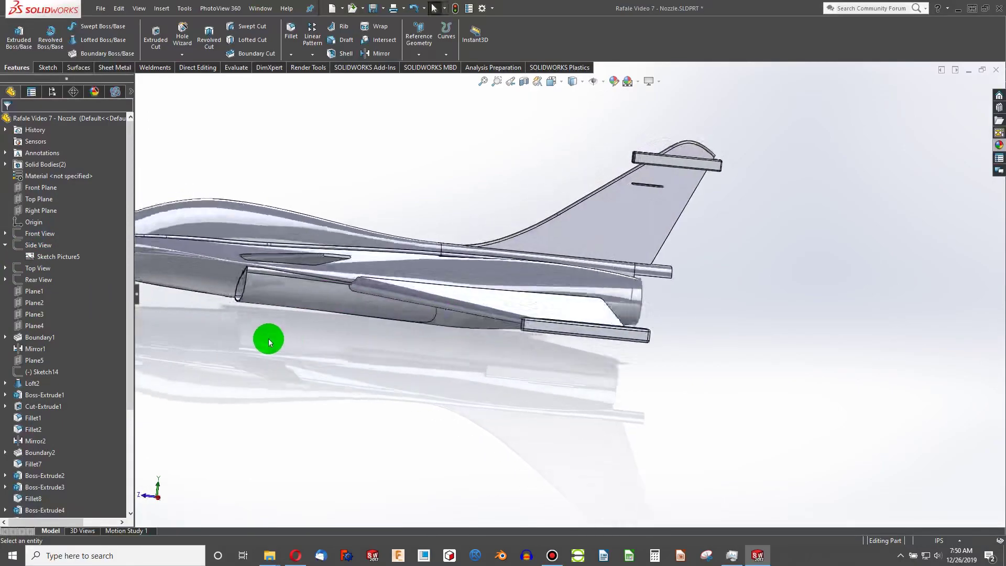
key("ctrl+4")
left_click(35, 245)
scroll(781, 321, "up", 1)
scroll(631, 316, "down", 6)
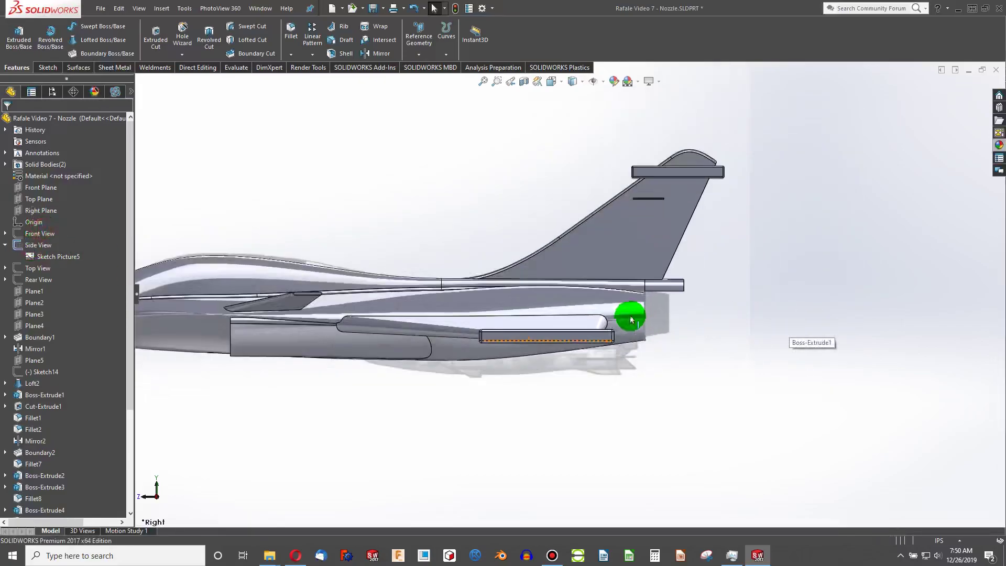
middle_click_drag(543, 278, 507, 294)
left_click(647, 309)
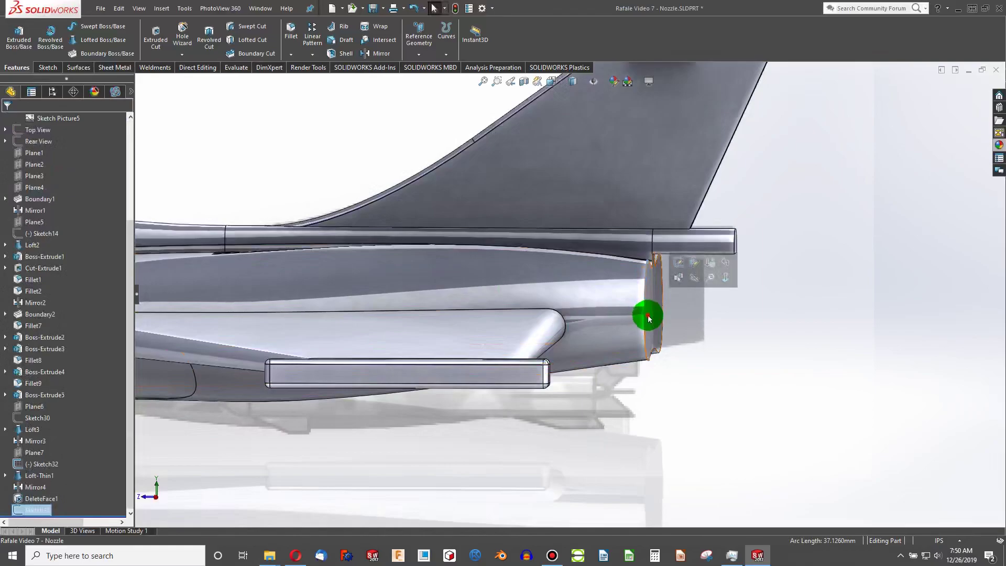
left_click(416, 49)
left_click(422, 64)
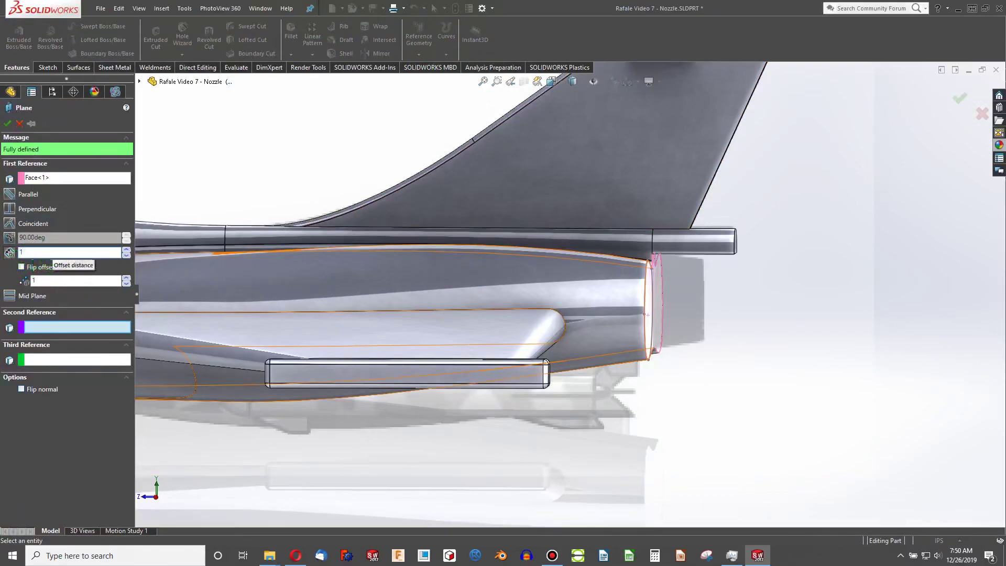
key("Return")
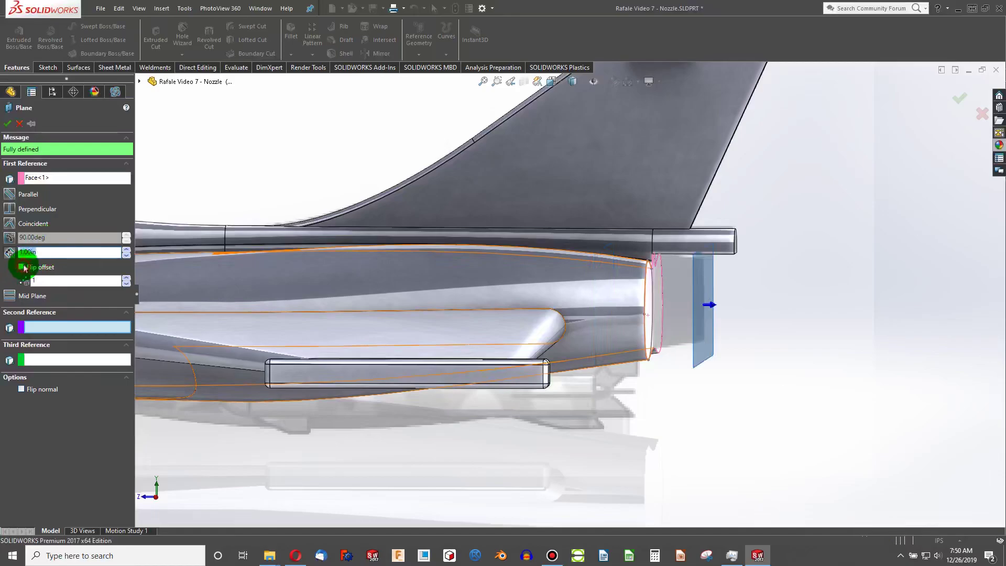
middle_click_drag(371, 263, 81, 122)
left_click(14, 125)
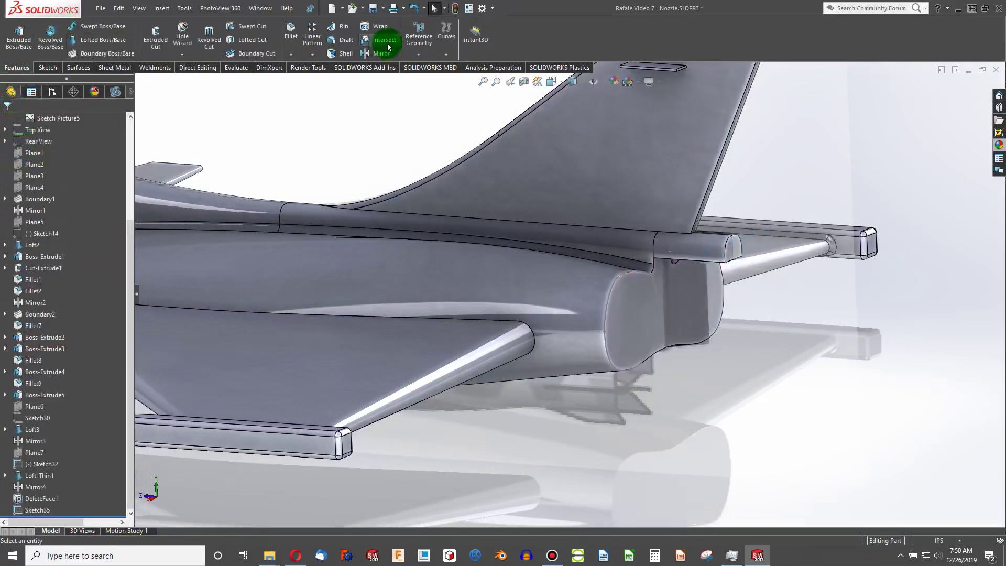
Step: Create a reference plane offset 1 in behind the fuselage's rear face
left_click(417, 35)
left_click(425, 70)
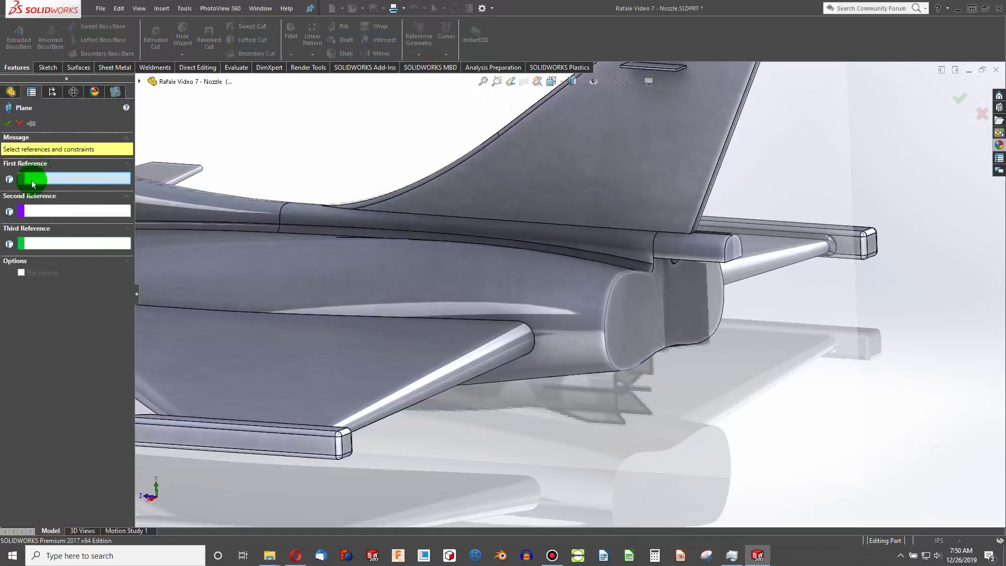
left_click(649, 302)
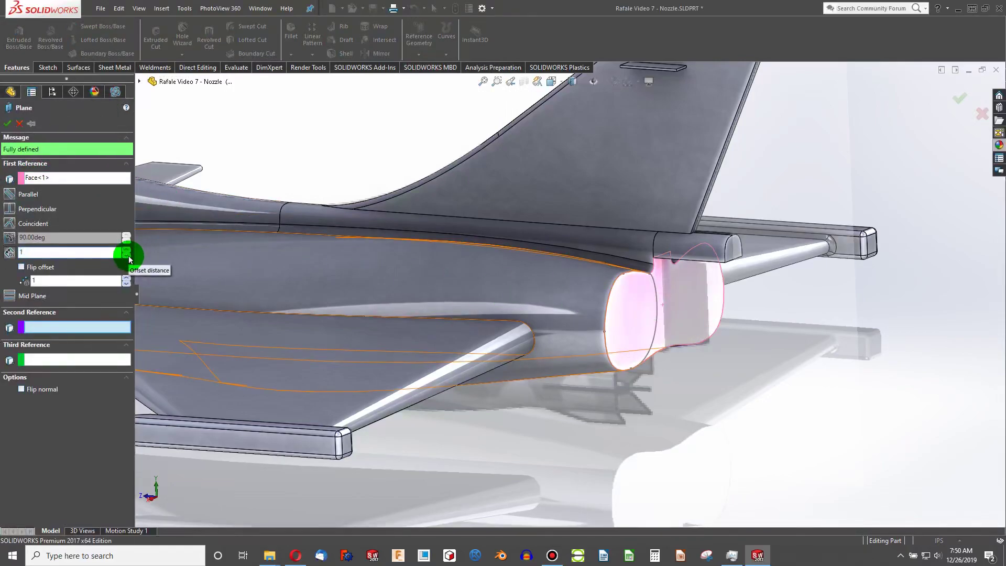
left_click(278, 202)
left_click(86, 215)
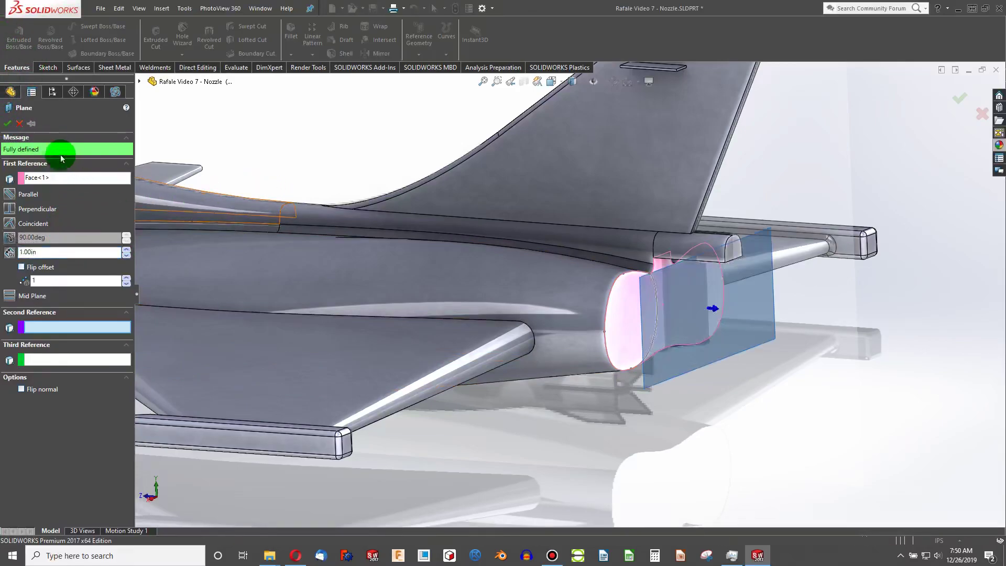
left_click(7, 123)
Step: Start a new sketch on the offset plane behind the fuselage
scroll(692, 254, "down", 3)
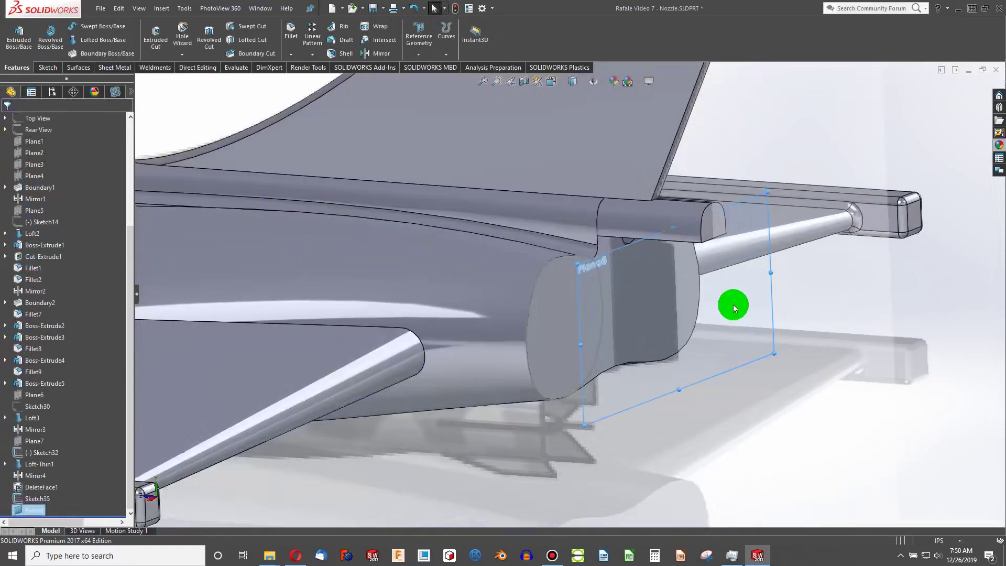
scroll(733, 305, "down", 3)
left_click(48, 68)
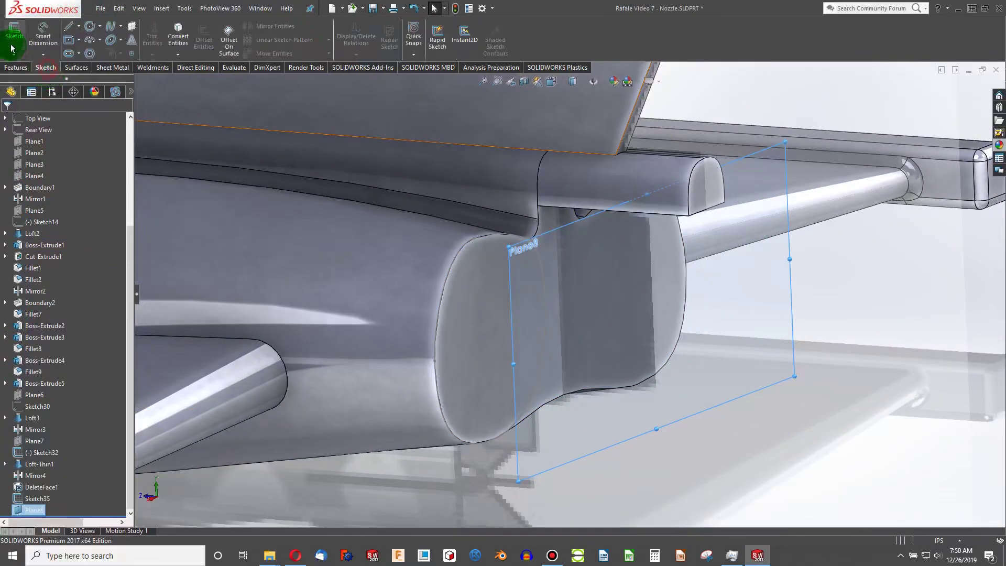
left_click(12, 33)
scroll(570, 404, "down", 5)
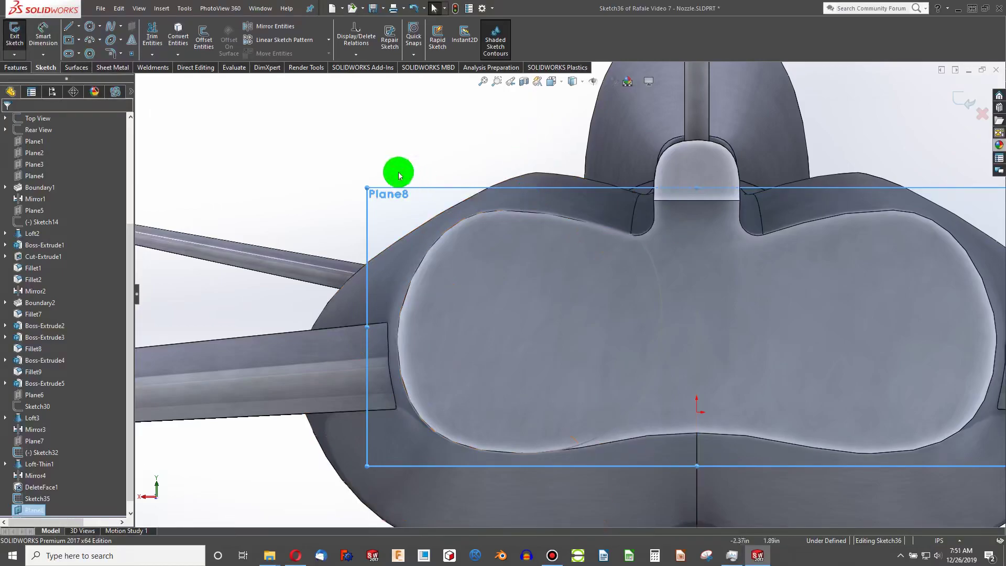
Step: Hide the offset plane behind the fuselage while keeping its sketch open
left_click(369, 131)
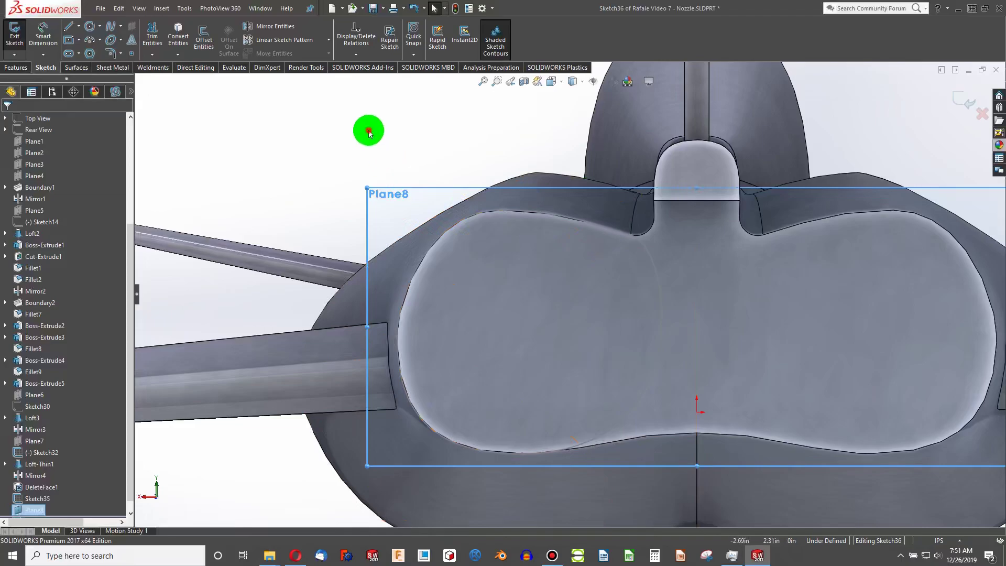
left_click(409, 190)
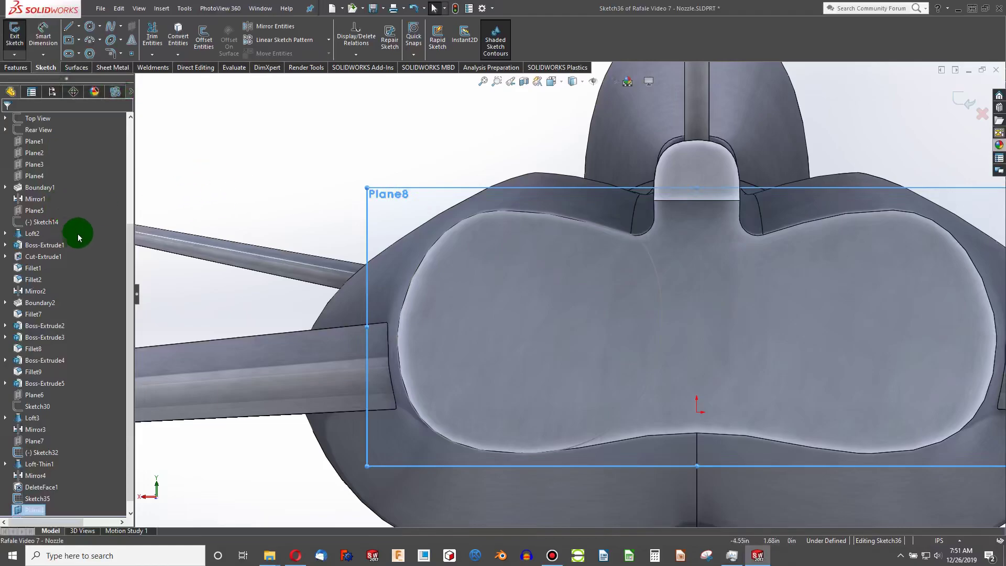
scroll(90, 395, "down", 1)
right_click(34, 498)
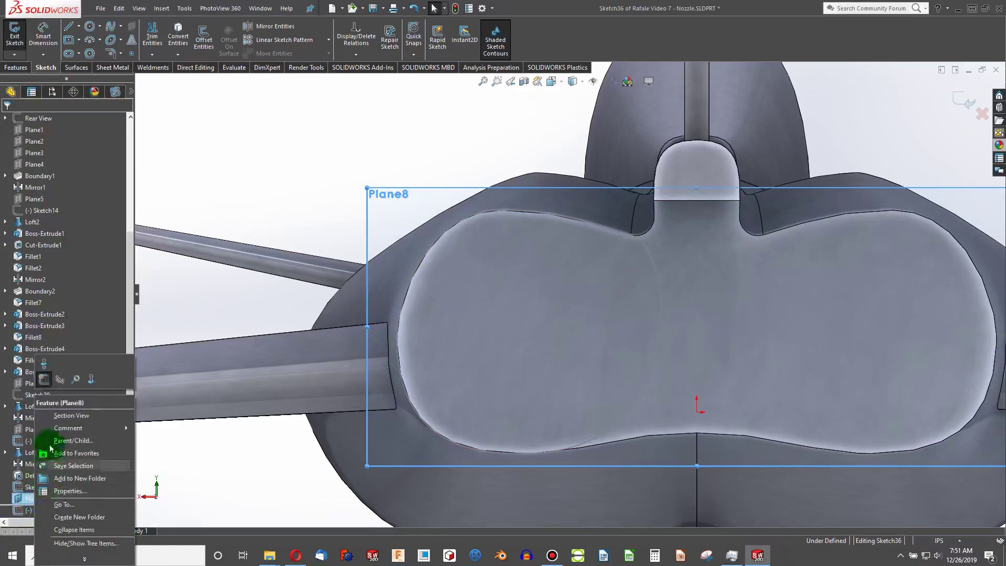
left_click(38, 373)
left_click(280, 155)
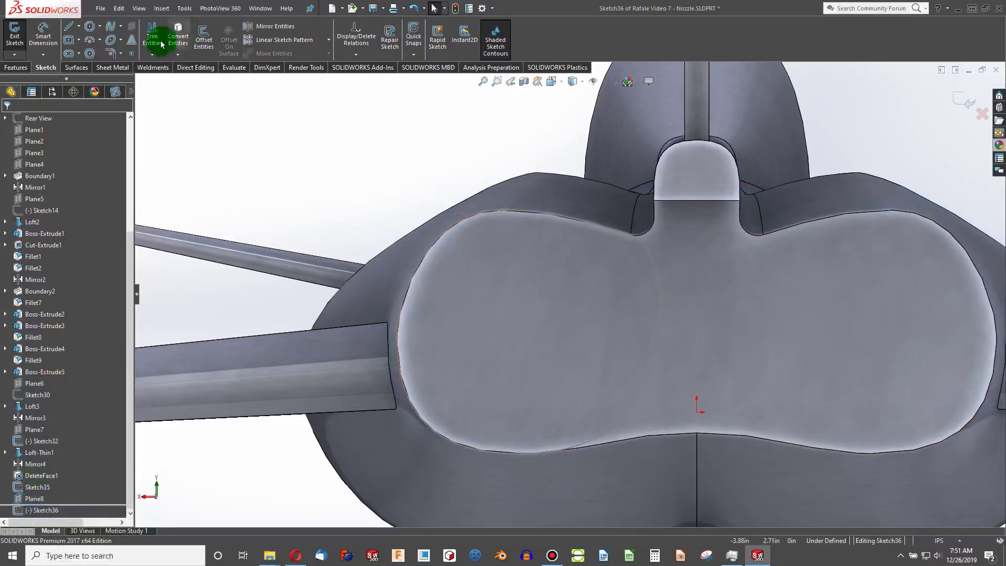
Step: Sketch a three-point arc with a radius of about 0.35 in and a 90° span inside the left lobe
left_click(89, 39)
left_click(545, 240)
left_click(581, 287)
left_click(572, 257)
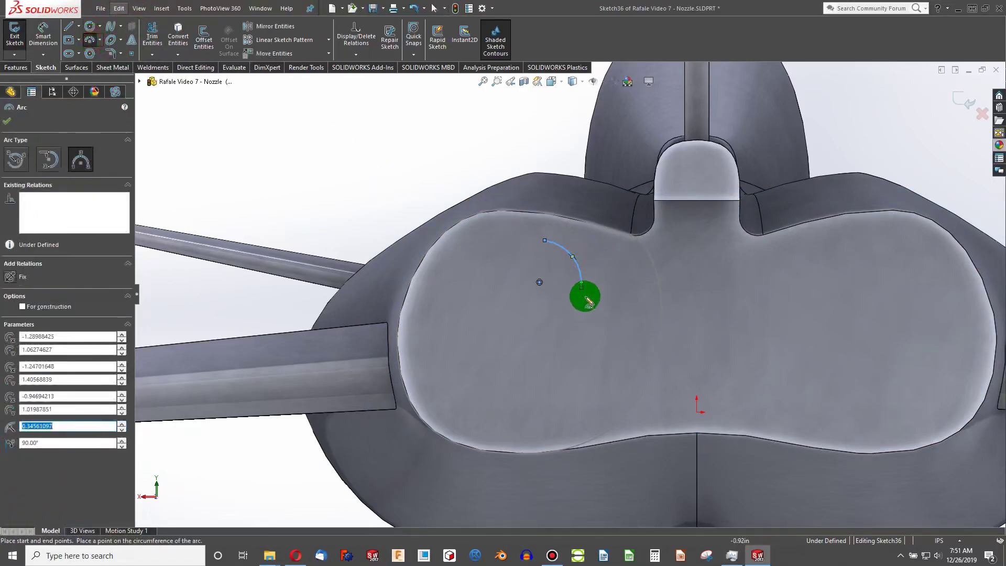
Step: Sketch a second arc from the first arc's lower end, tangent to it and curving the opposite way to form an S-curve
left_click(581, 287)
left_click(626, 326)
left_click(589, 315)
key("Escape")
left_click(578, 274, "ctrl")
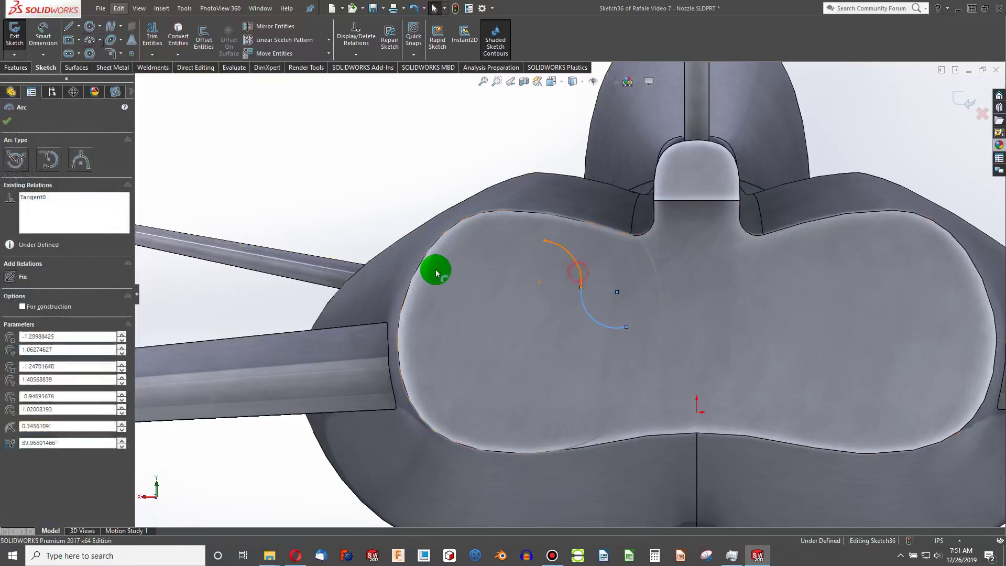
left_click(319, 117)
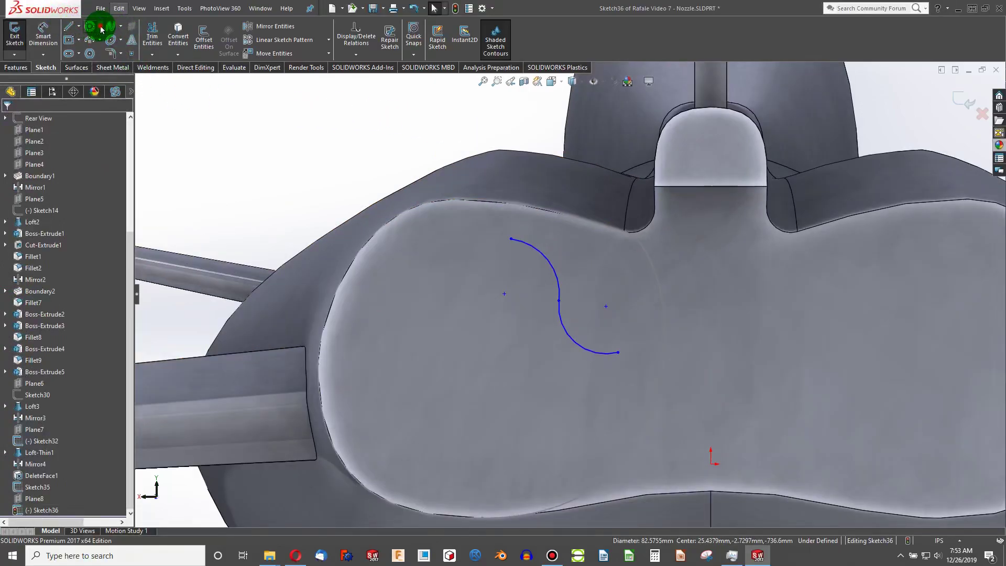
Step: Sketch a center-point circle inside the left lobe, overlapping the S-curve
left_click(100, 26)
left_click(113, 44)
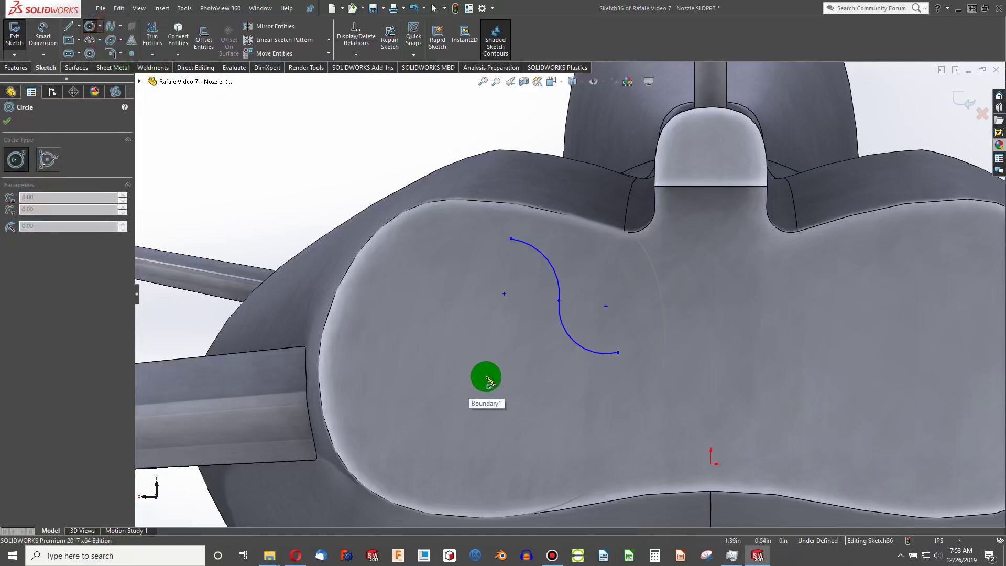
left_click(482, 374)
left_click(593, 348)
key("Escape")
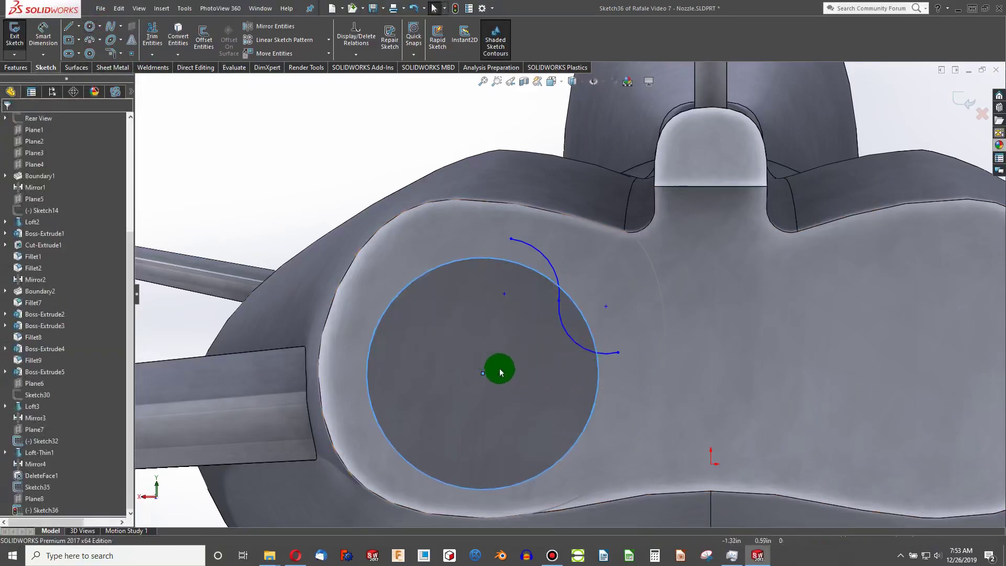
left_click(394, 166)
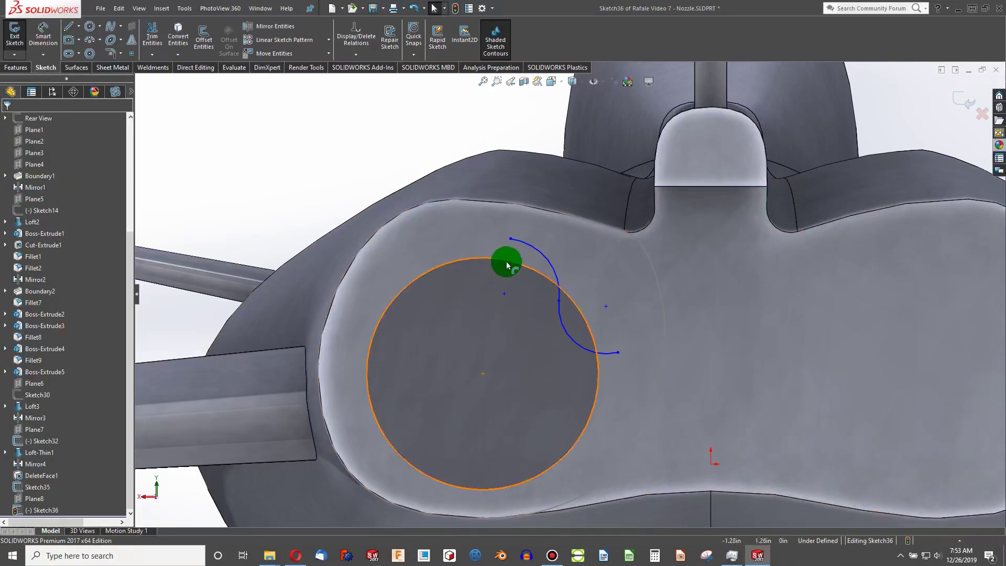
Step: Enlarge the circle to a radius of about 1.00 in and center it at about X -1.42, Y 0.66 to roughly fill the left lobe
mouse_move(518, 250)
left_mouse_down()
mouse_move(539, 224)
mouse_move(530, 235)
left_mouse_up()
mouse_move(485, 370)
left_mouse_down()
mouse_move(489, 360)
mouse_move(474, 365)
left_mouse_up()
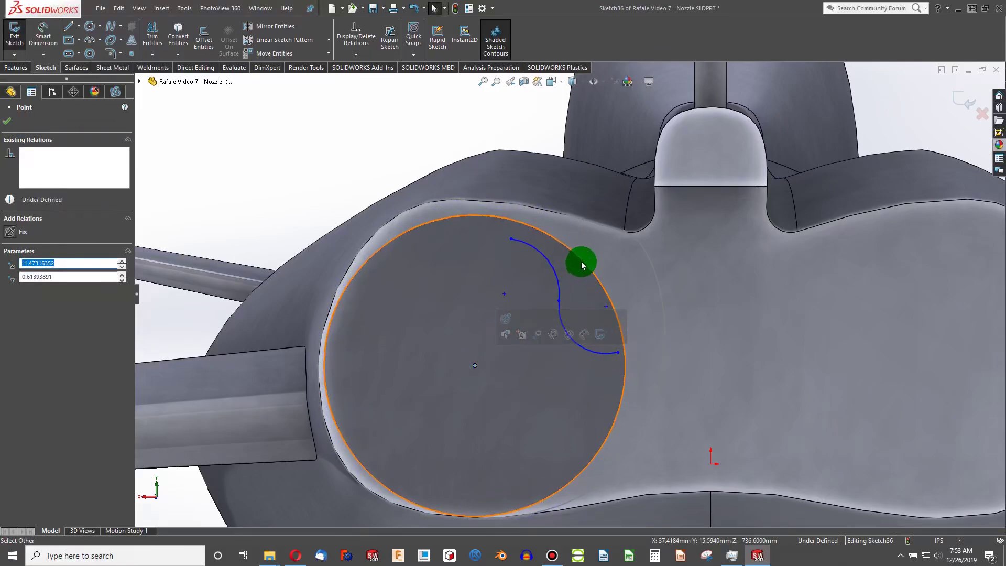
left_click_drag(580, 262, 599, 252)
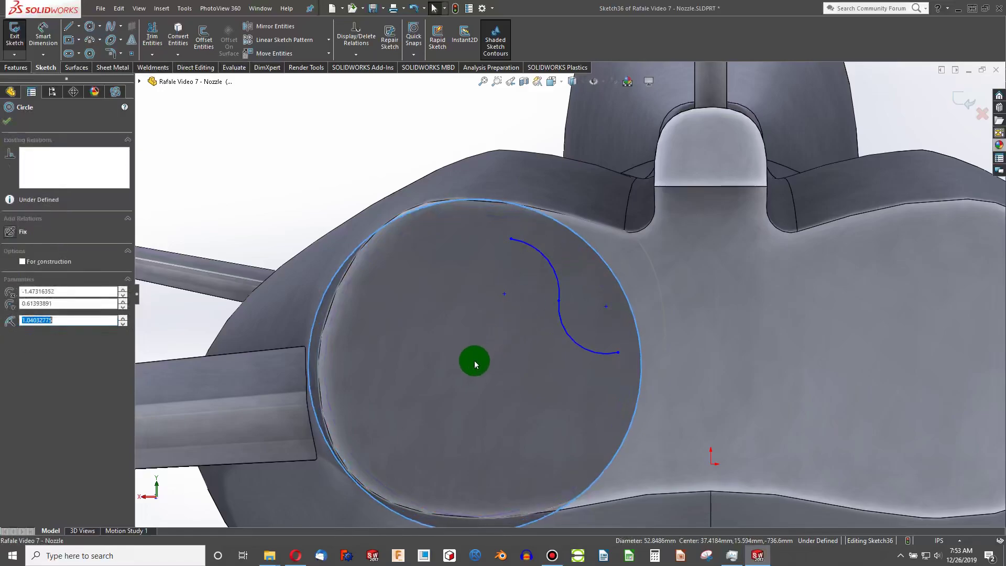
left_click_drag(474, 363, 488, 363)
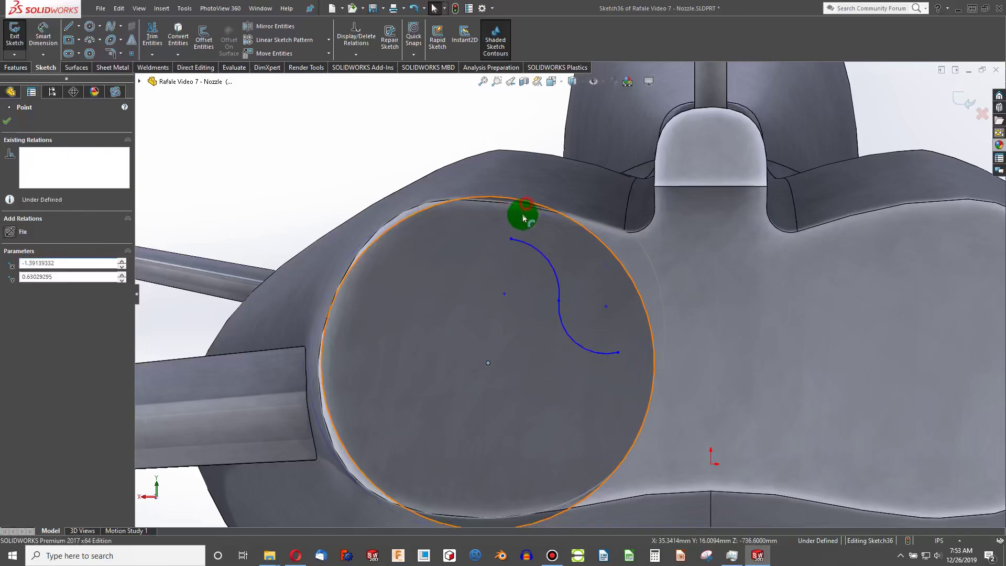
left_click_drag(523, 220, 523, 207)
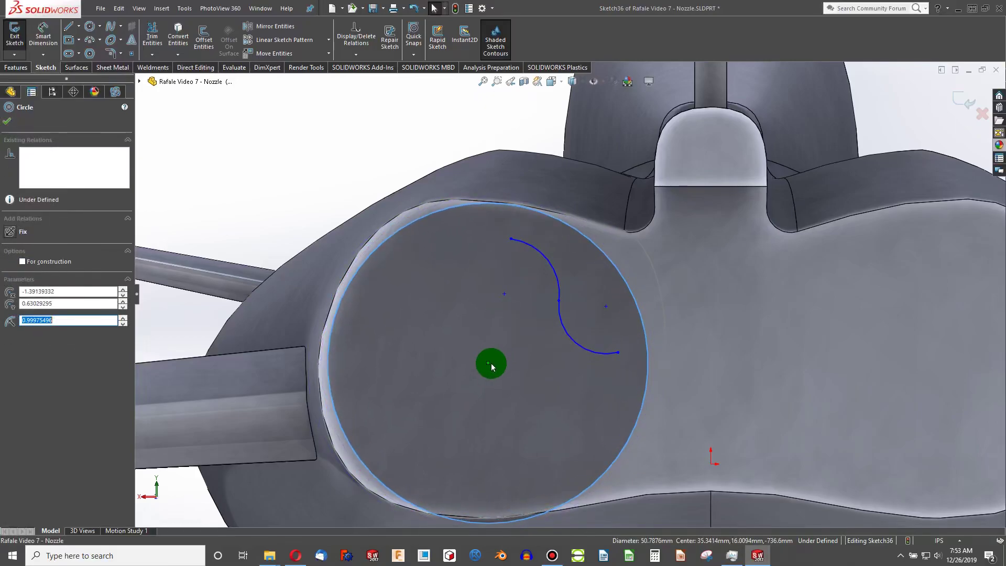
mouse_move(486, 361)
left_mouse_down()
mouse_move(467, 357)
mouse_move(483, 359)
left_mouse_up()
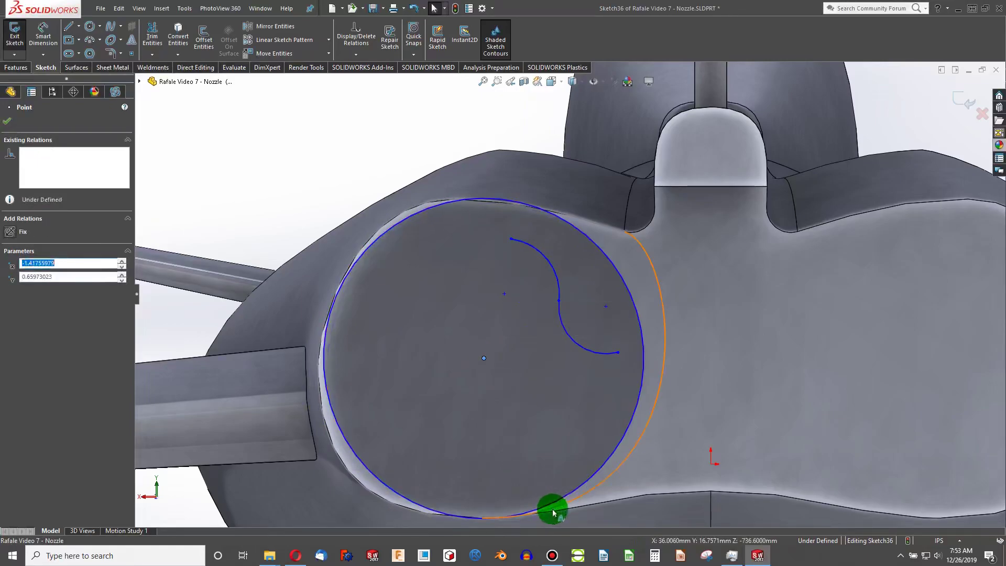
key("Escape")
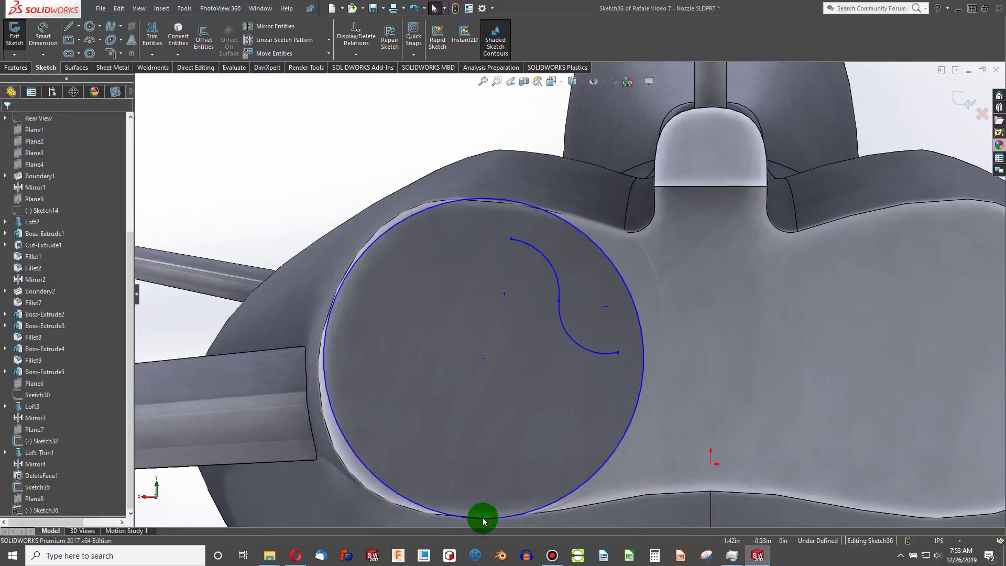
Step: Add a coincident relation between the circle and the lowest point of the left lobe's outline
left_click(484, 519)
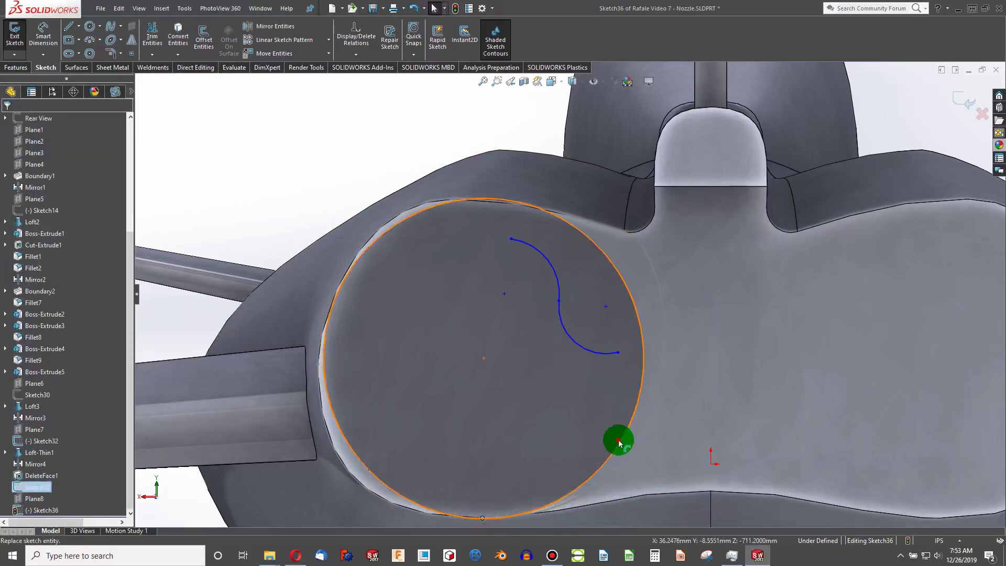
left_click(617, 442, "ctrl")
left_click(13, 304)
left_click(322, 198)
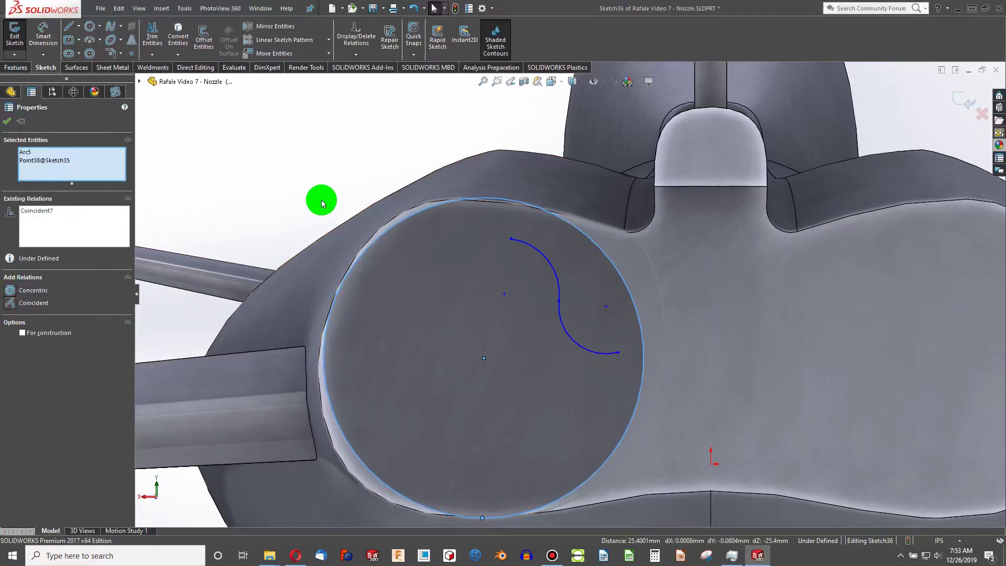
Step: Add a tangent relation between the circle and the upper outer curve of the left lobe's outline
left_click(360, 256)
left_click(358, 251, "ctrl")
left_click(9, 299)
left_click(350, 143)
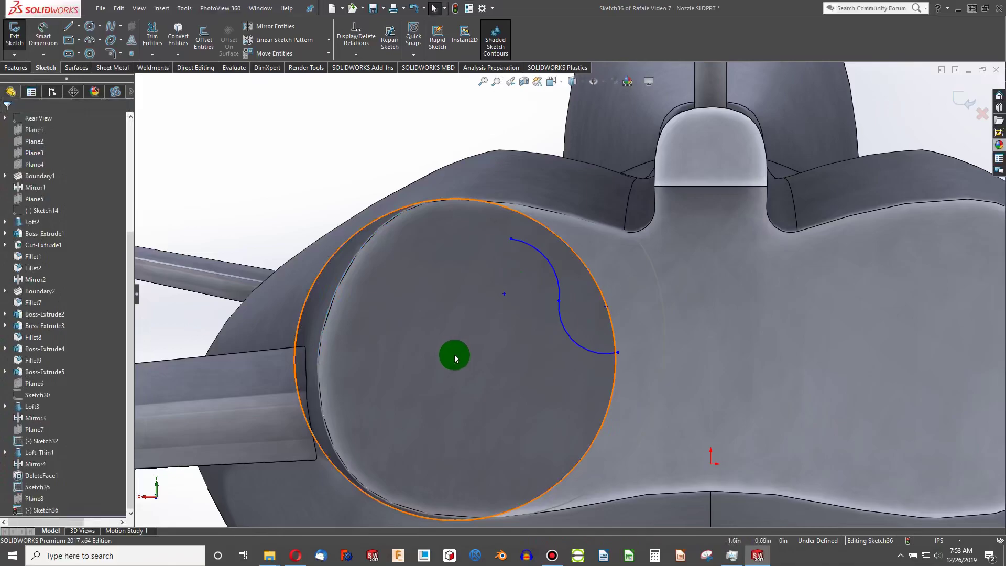
Step: Shift the tangent circle's center to about X -1.36, Y 0.70 to bring it closer to the left lobe's outline
mouse_move(455, 359)
left_mouse_down()
mouse_move(513, 363)
mouse_move(473, 363)
left_mouse_up()
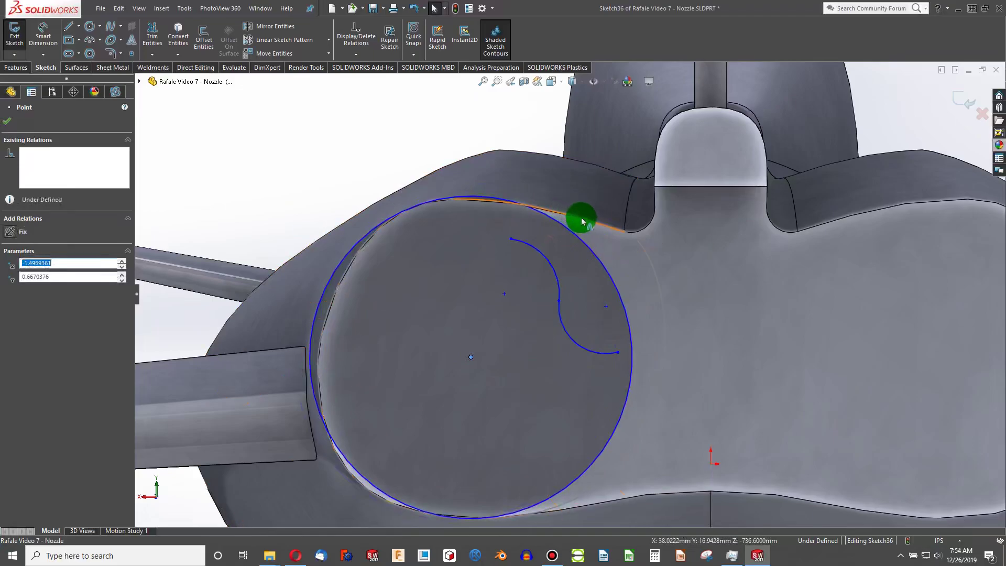
left_click(473, 199)
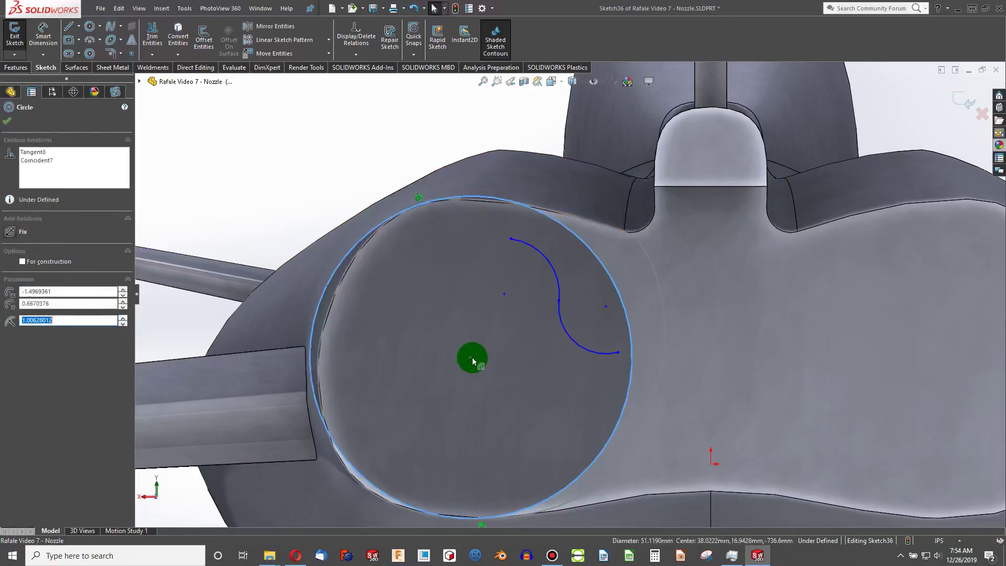
left_click_drag(462, 360, 495, 365)
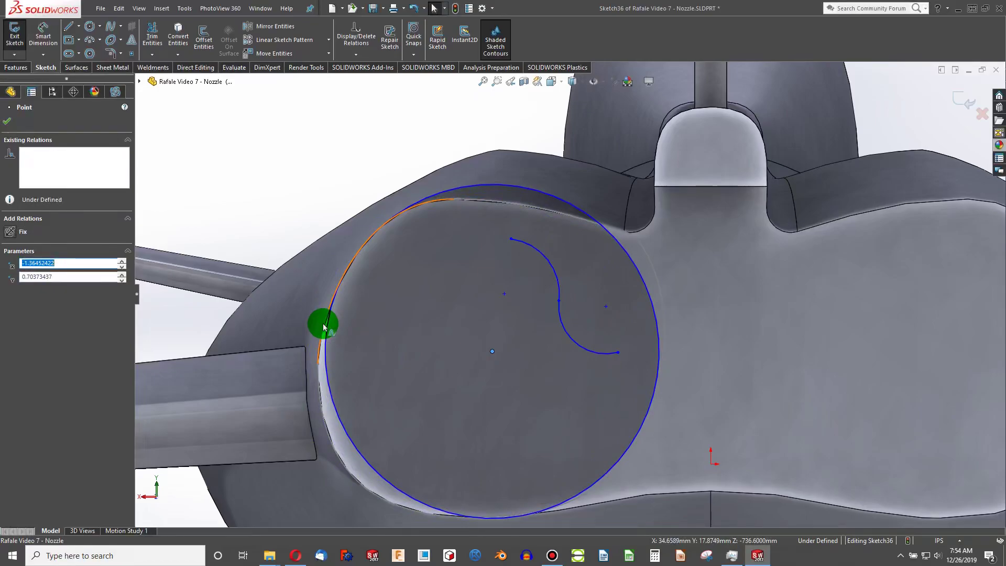
mouse_move(490, 351)
left_mouse_down()
mouse_move(465, 376)
mouse_move(497, 368)
left_mouse_up()
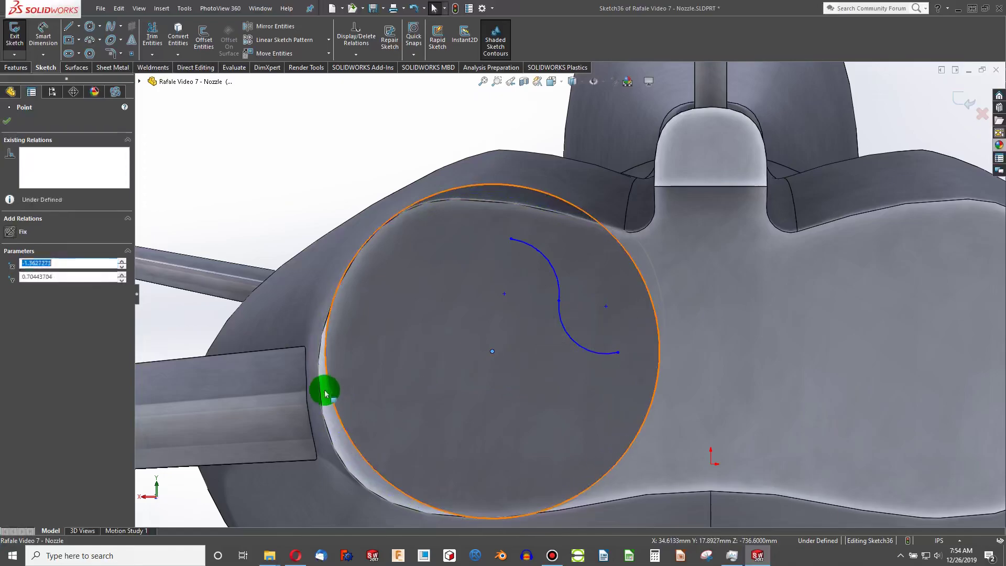
Step: Make the circle coincident with the outermost side point of the left lobe's outline
left_click(318, 367)
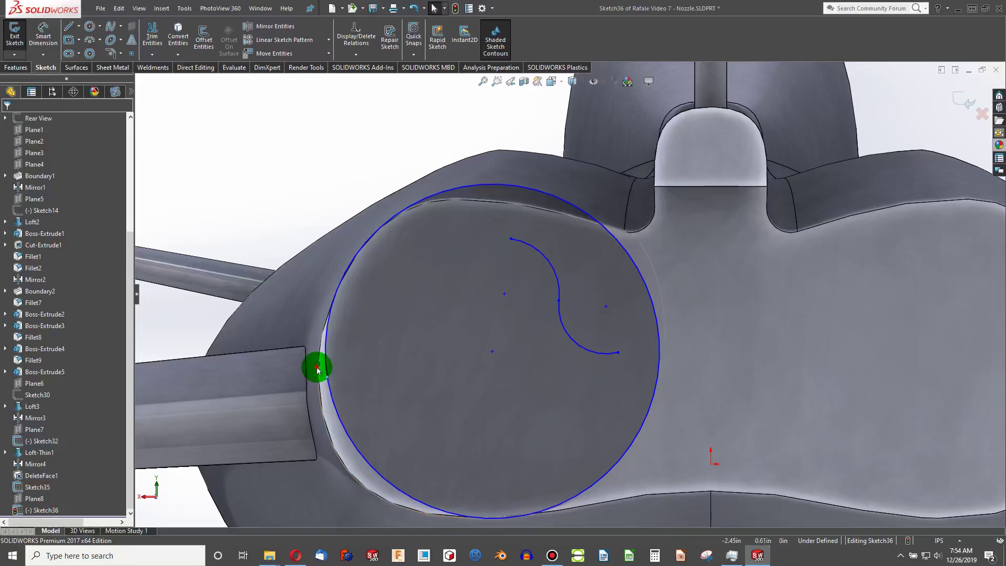
left_click(326, 363, "ctrl")
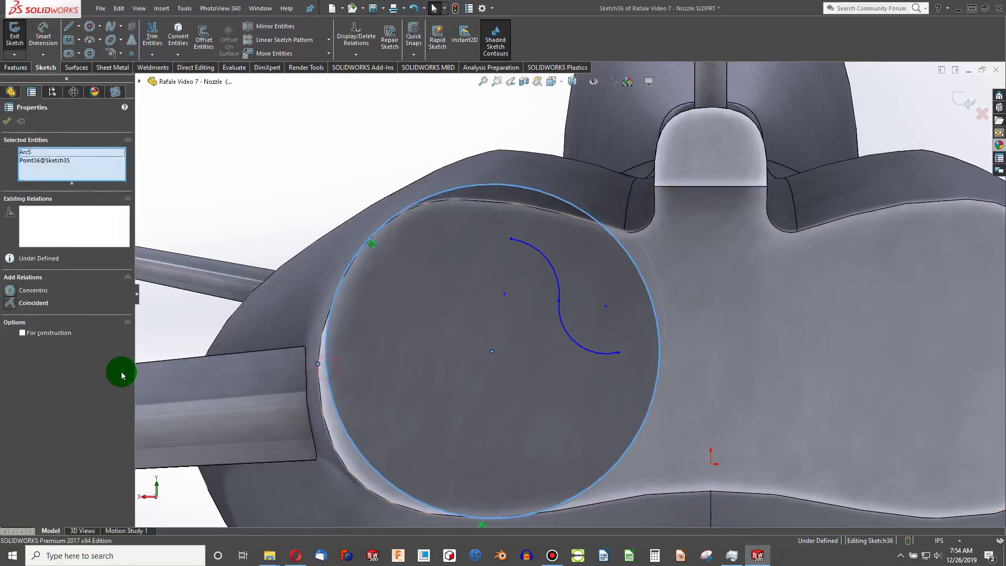
left_click(10, 304)
left_click(285, 177)
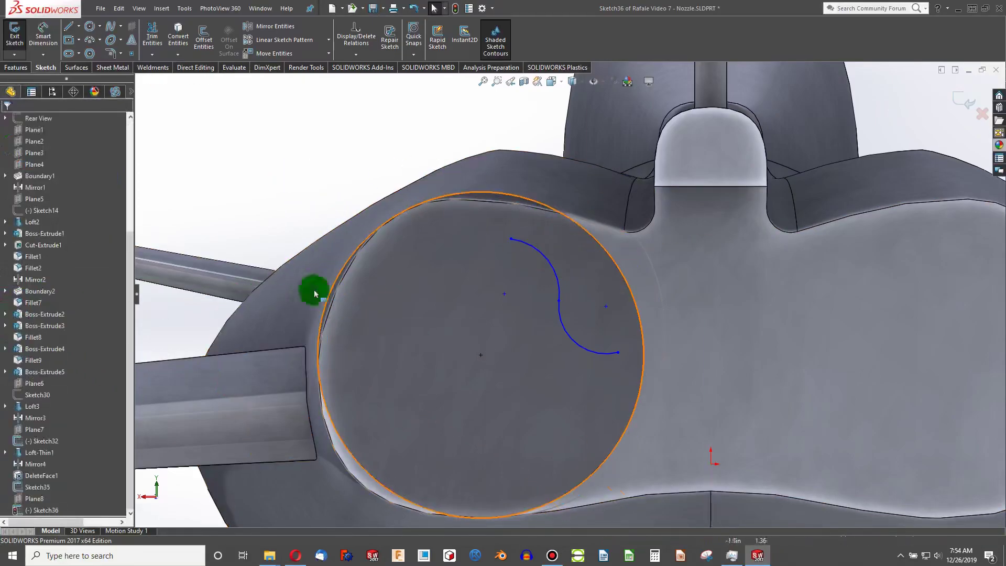
Step: Convert the fitted circle around the left lobe to construction geometry
scroll(576, 336, "down", 1)
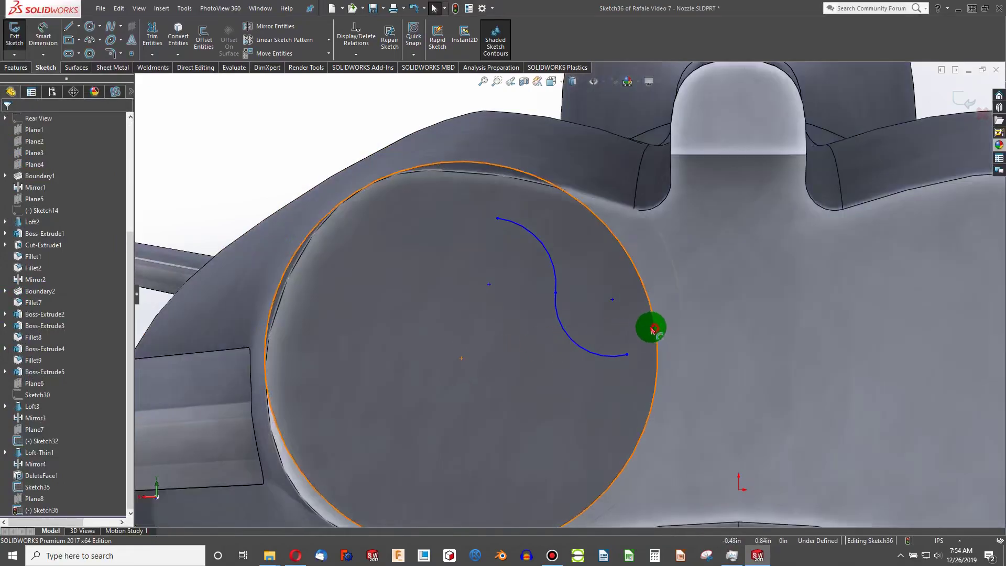
left_click(643, 331)
left_click(23, 261)
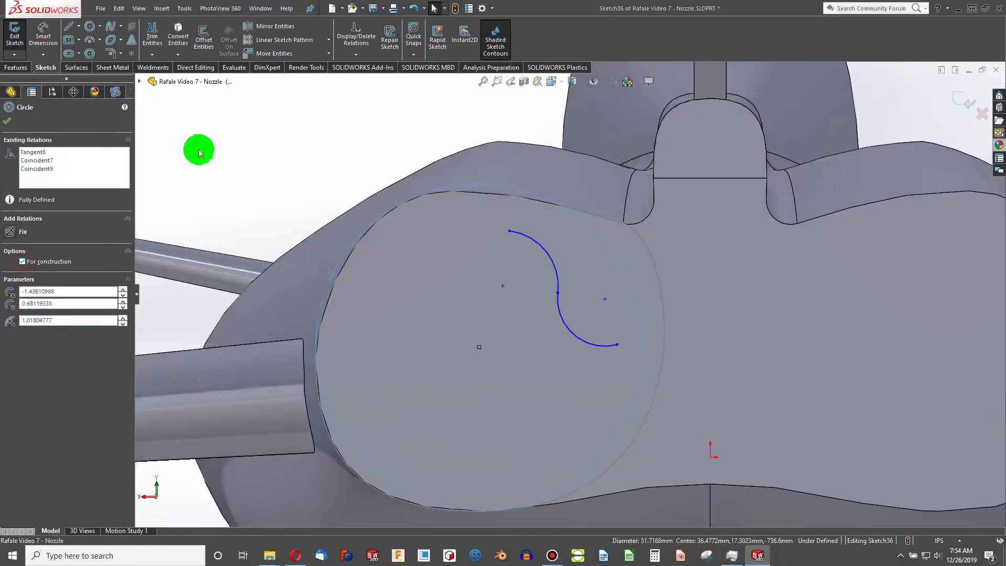
Step: Sketch a smaller circle with a radius of about 0.83 in from the construction circle's center
left_click(91, 26)
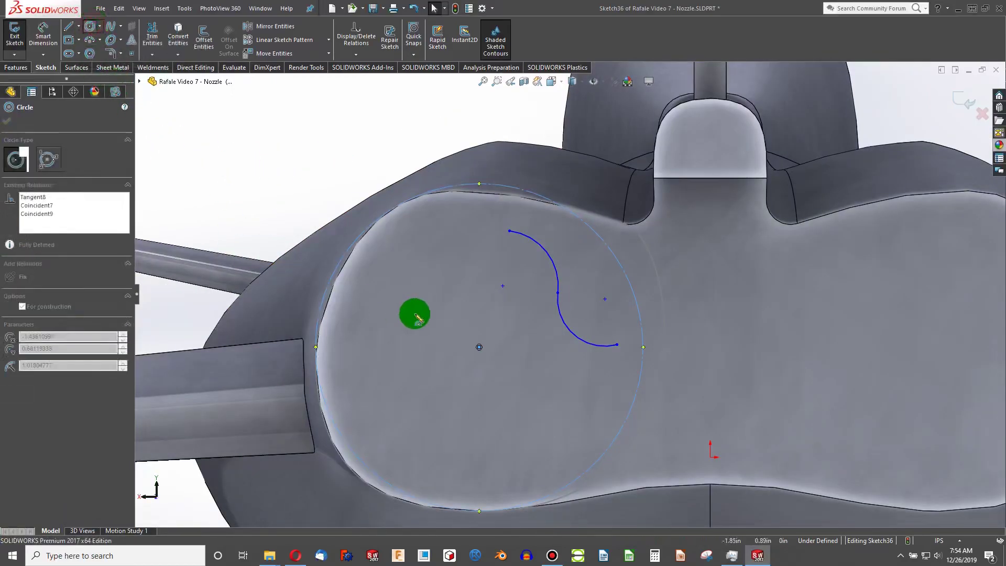
left_click(479, 346)
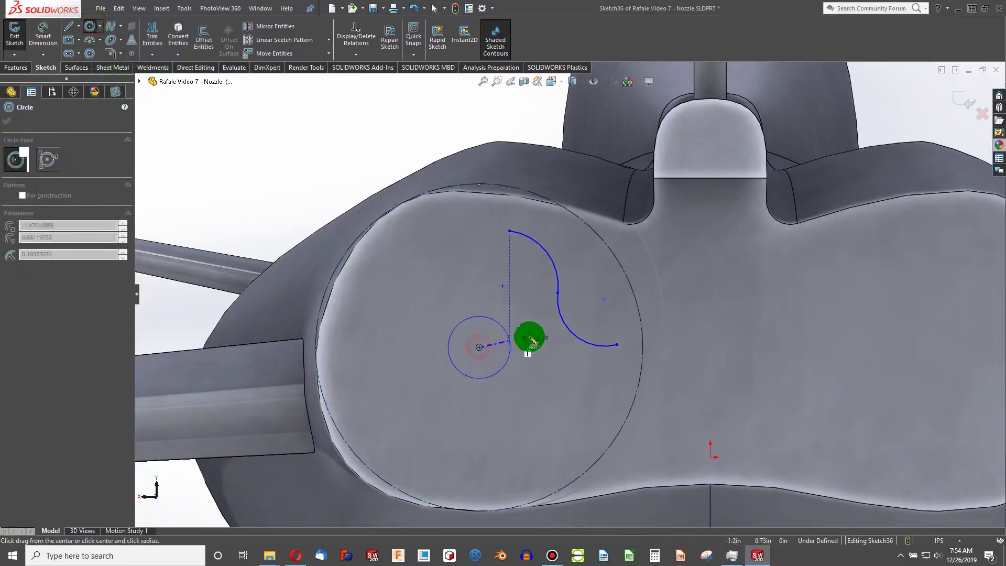
left_click(602, 303)
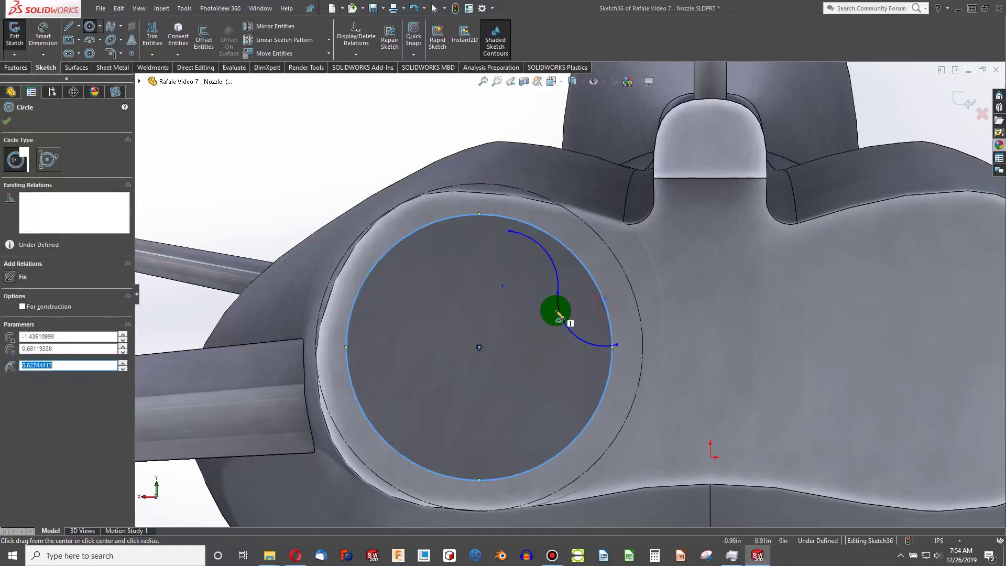
key("Escape")
Step: Dimension the inner circle's diameter as 1.7 in
left_click(39, 27)
left_click(545, 218)
left_click(600, 231)
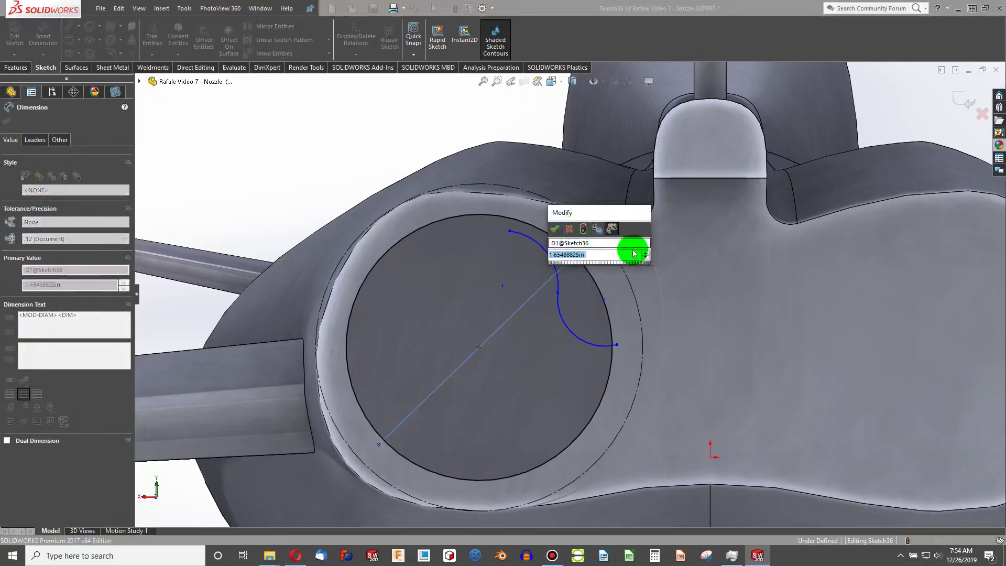
type("1.")
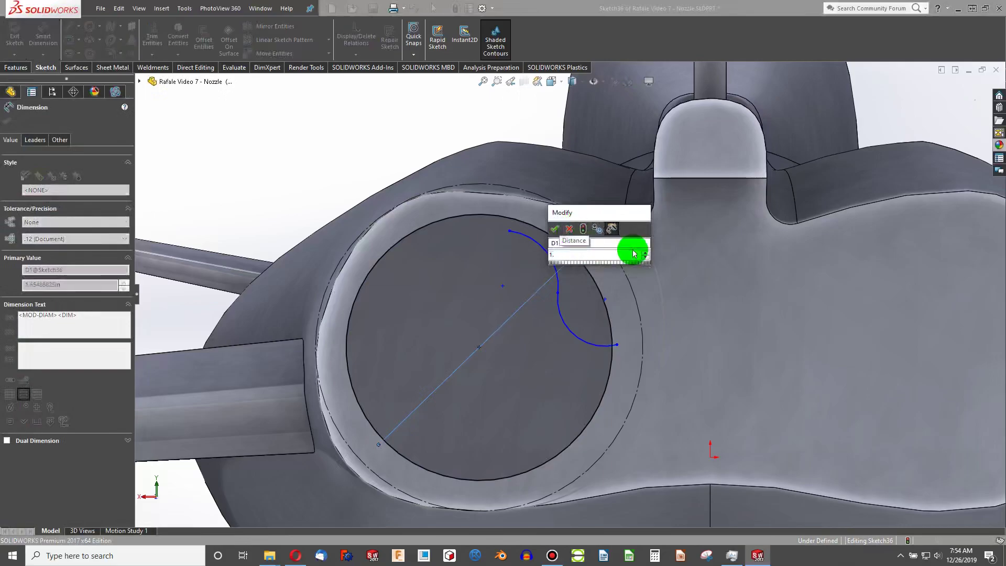
type("7")
key("Return")
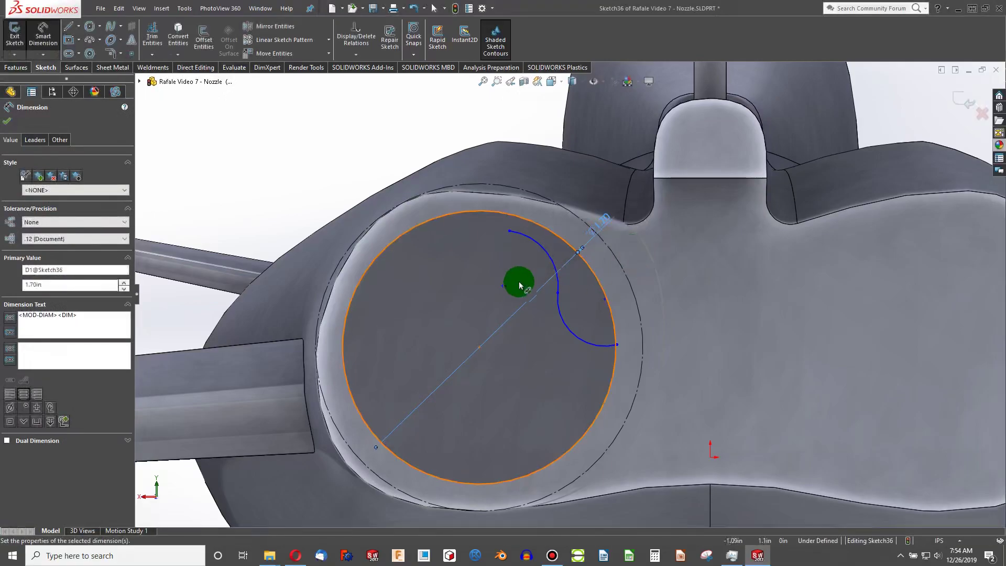
left_click(502, 285)
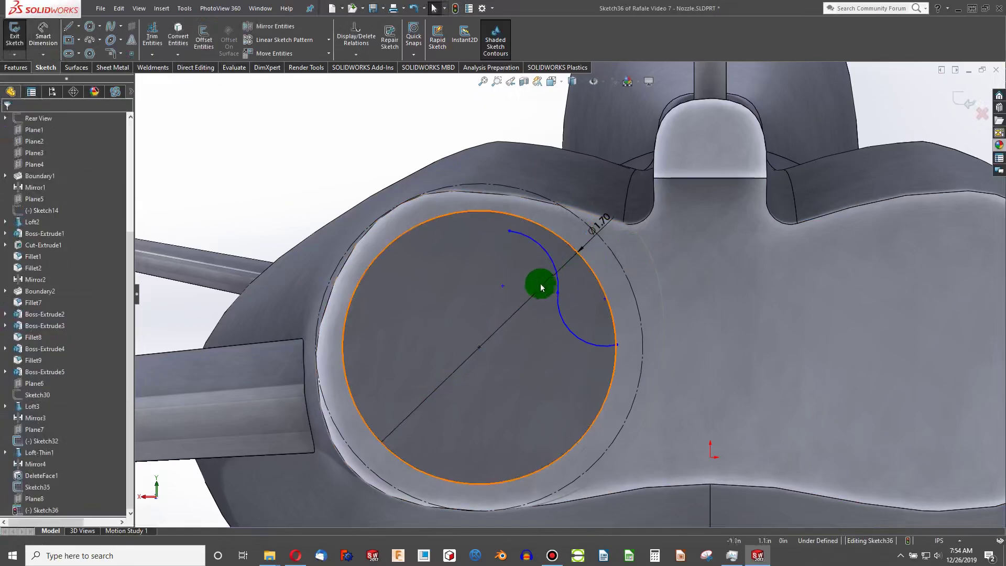
Step: Convert the 1.70 in inner circle to construction geometry
left_click(501, 216)
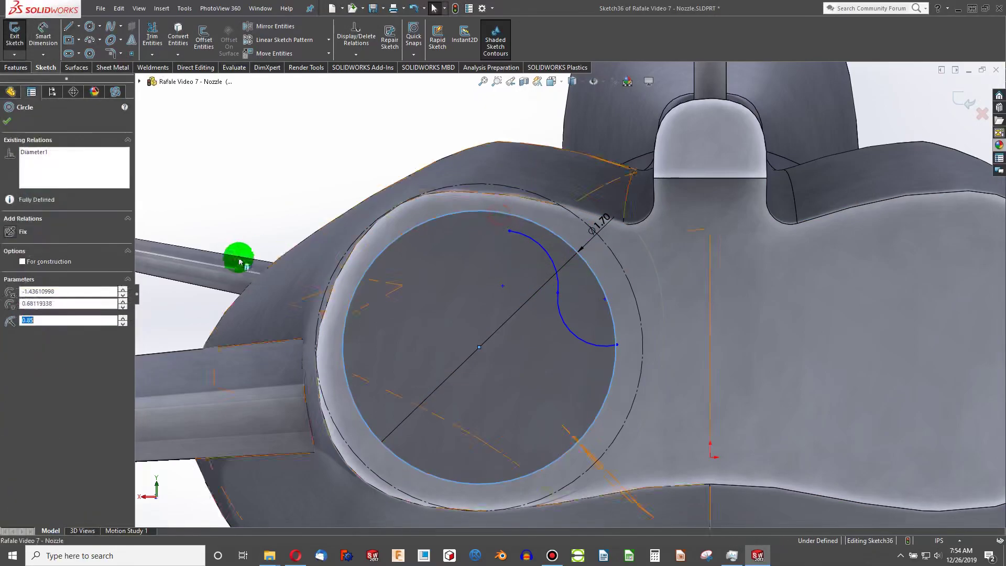
left_click(23, 261)
left_click(383, 112)
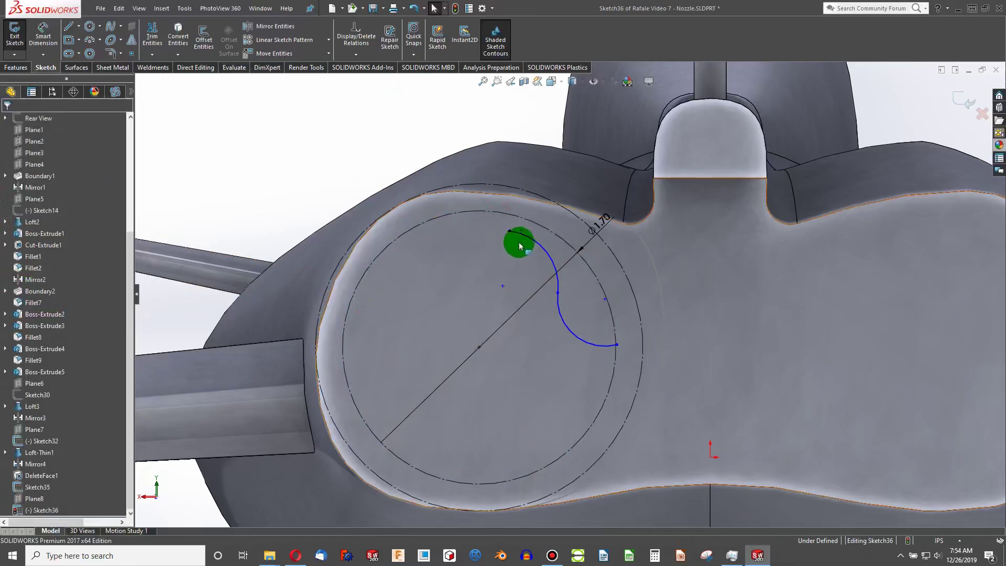
Step: Circular-pattern the two tangent arcs around the construction circles' center with 10 equally spaced instances over 360 degrees
left_click(544, 247)
left_click(553, 310, "ctrl")
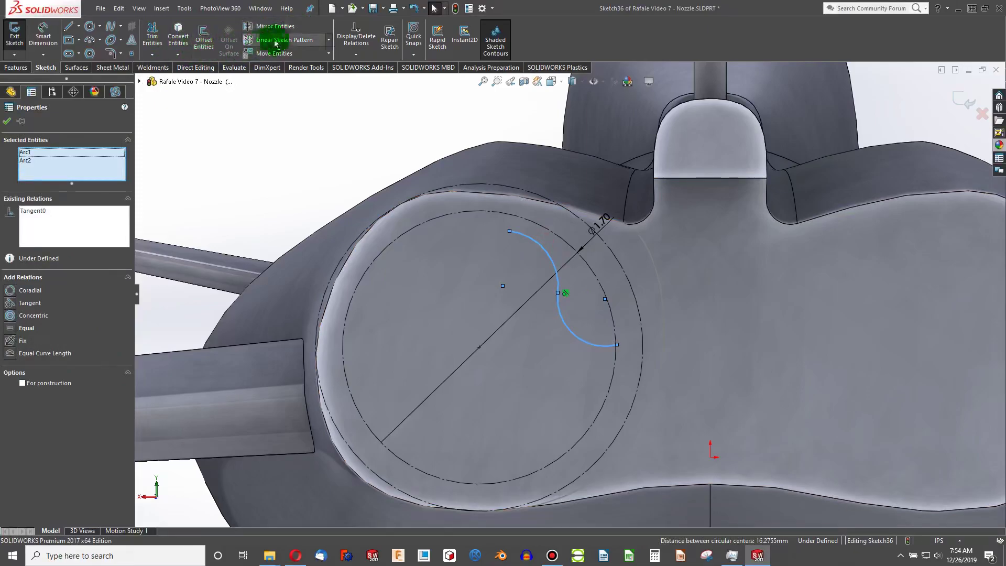
left_click(327, 44)
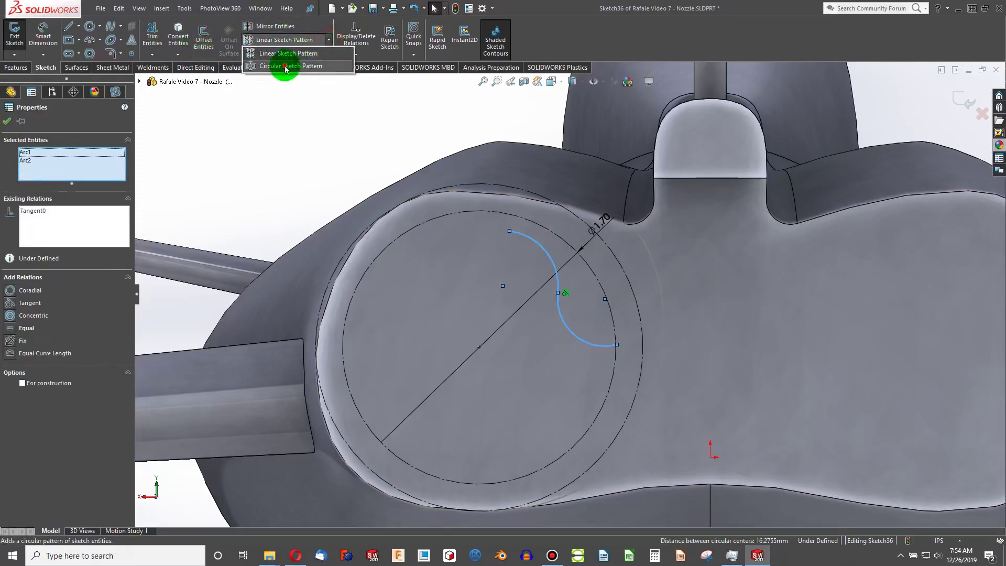
left_click(288, 63)
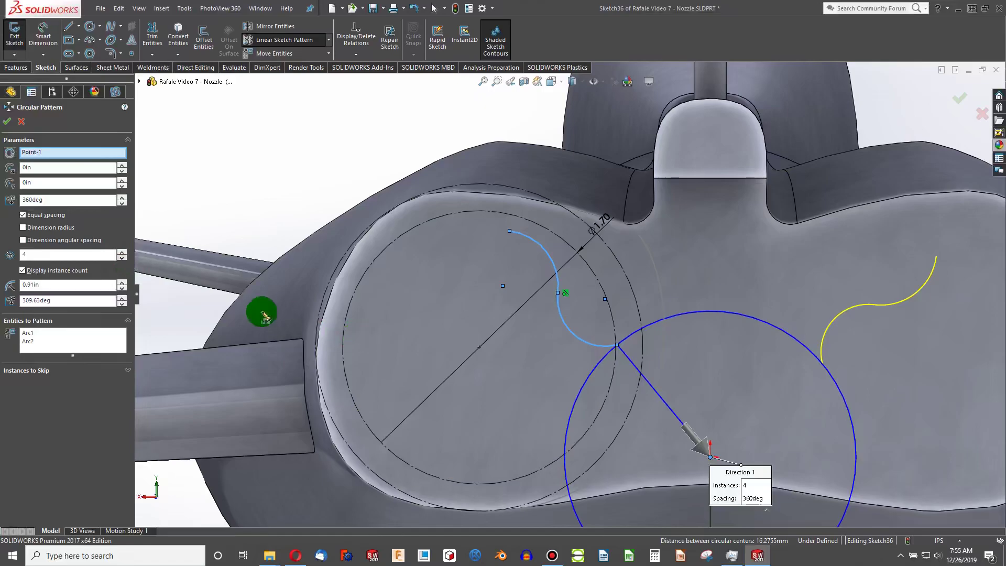
left_click(479, 347)
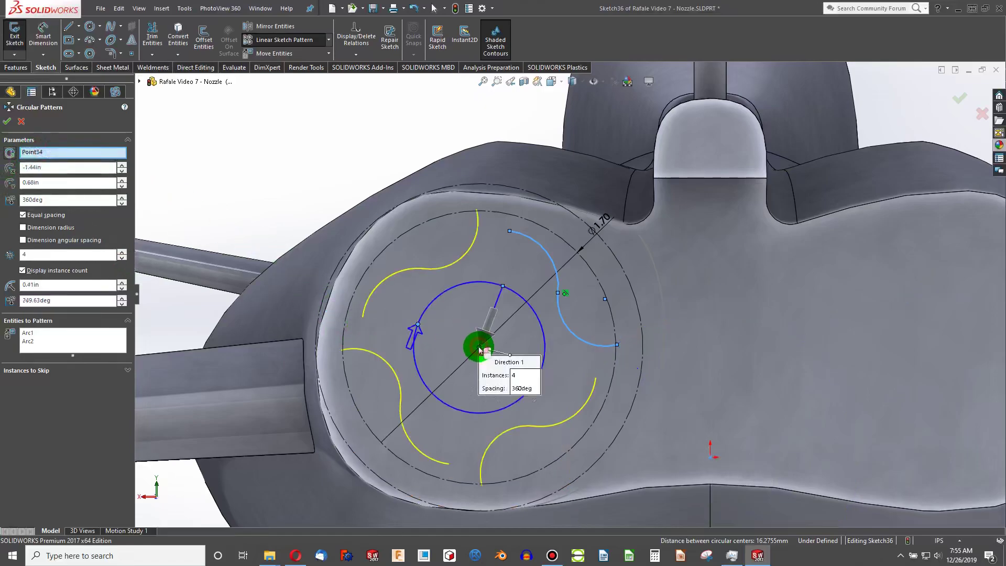
left_click(121, 253)
left_click(121, 253)
left_click(121, 253)
left_click(121, 253)
left_click(121, 252)
left_click(121, 253)
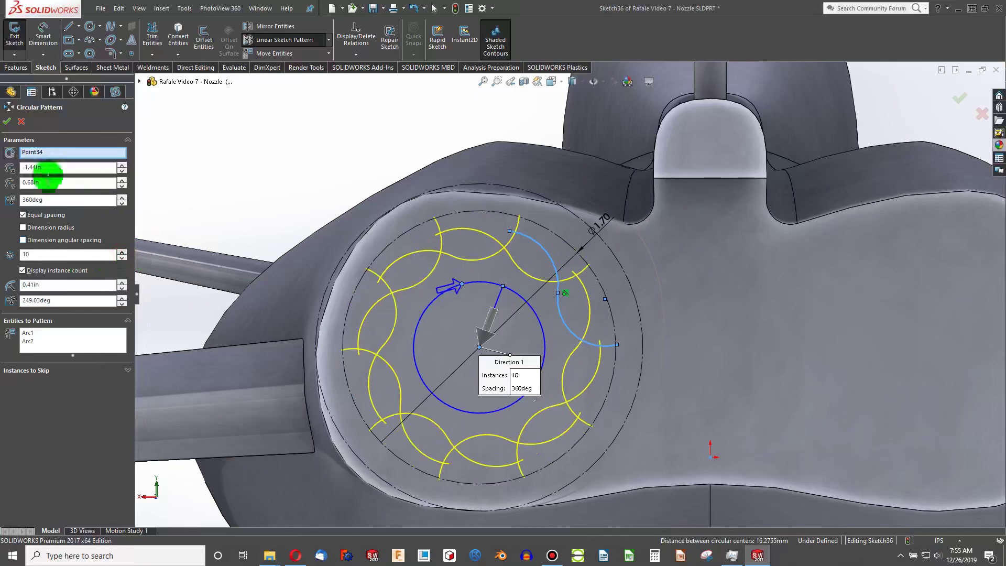
left_click(2, 120)
Step: Merge the loose endpoints of two neighboring arc instances near the profile's upper left so the patterned outline closes
scroll(493, 237, "down", 1)
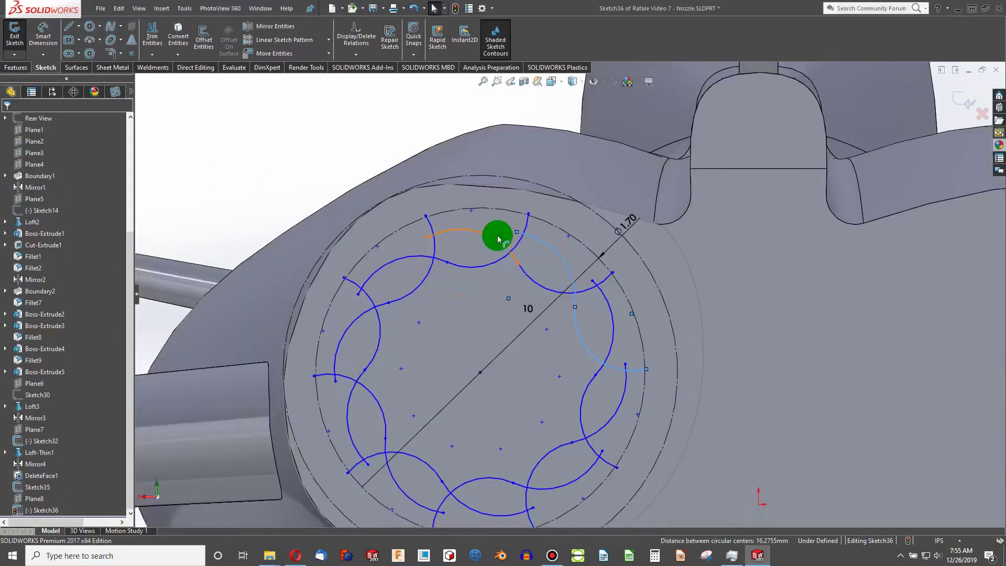
mouse_move(528, 213)
left_mouse_down()
mouse_move(419, 255)
mouse_move(424, 245)
left_mouse_up()
left_click(427, 237, "ctrl")
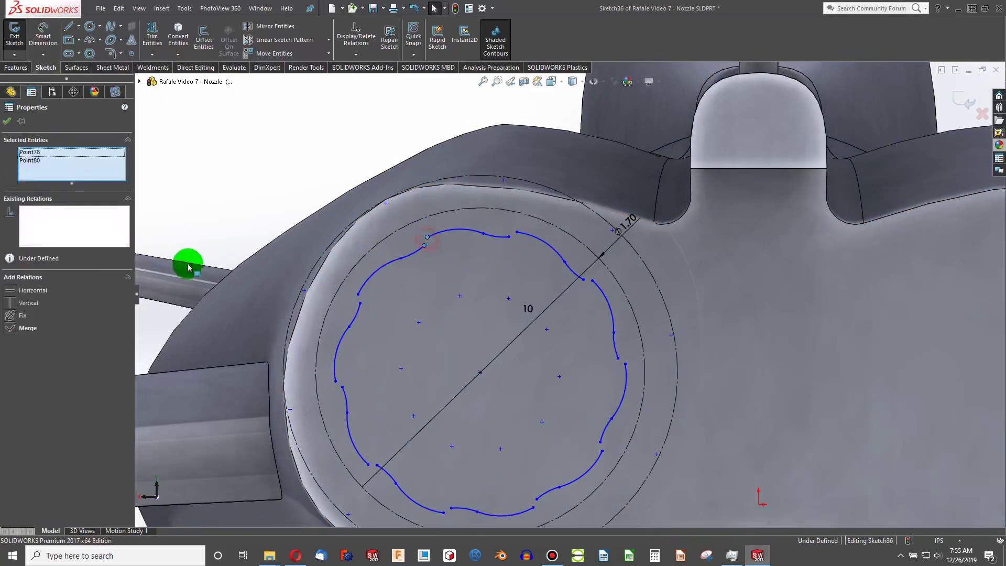
left_click(7, 332)
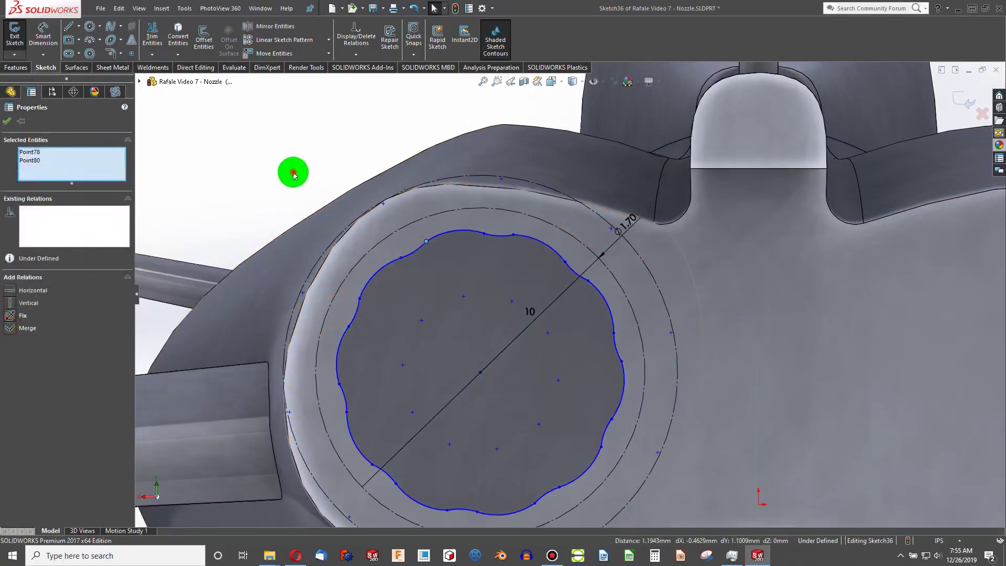
Step: Make the two arcs meeting at the merged endpoint tangent to each other
left_click(418, 250)
left_click(440, 234, "ctrl")
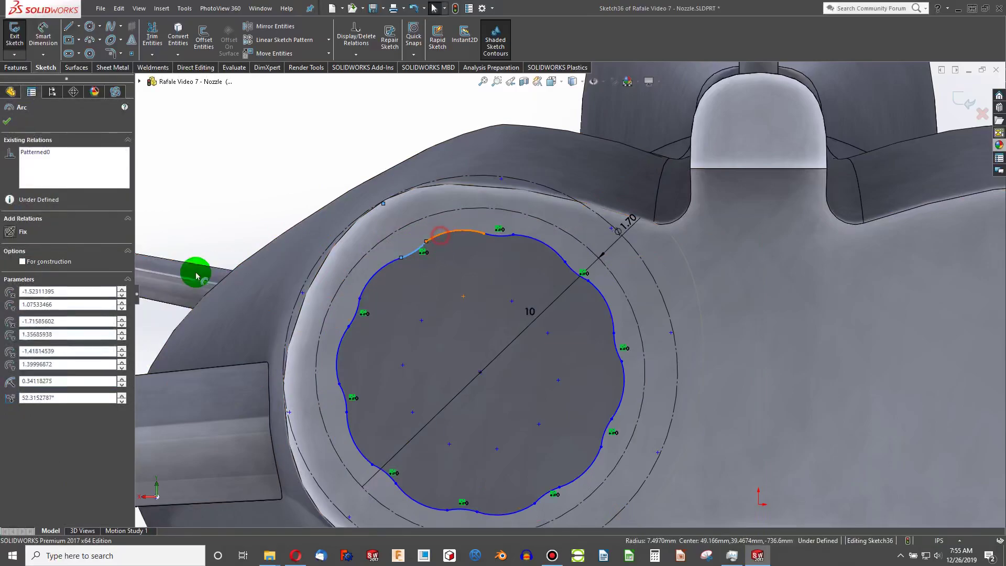
left_click(13, 309)
left_click(316, 146)
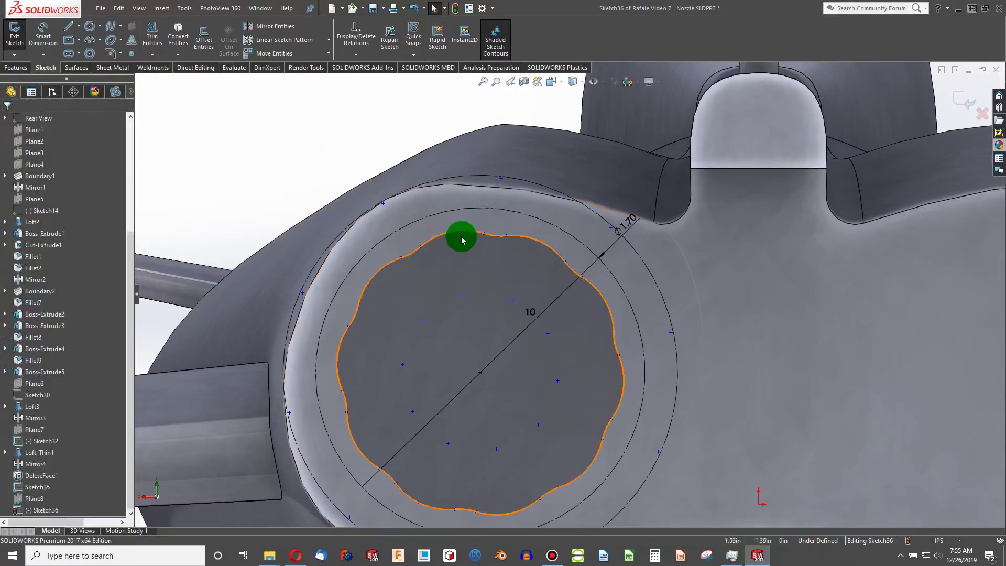
Step: Make the profile's upper outer arc tangent to the 1.70 in construction circle
left_click(461, 232)
left_click(346, 225, "ctrl")
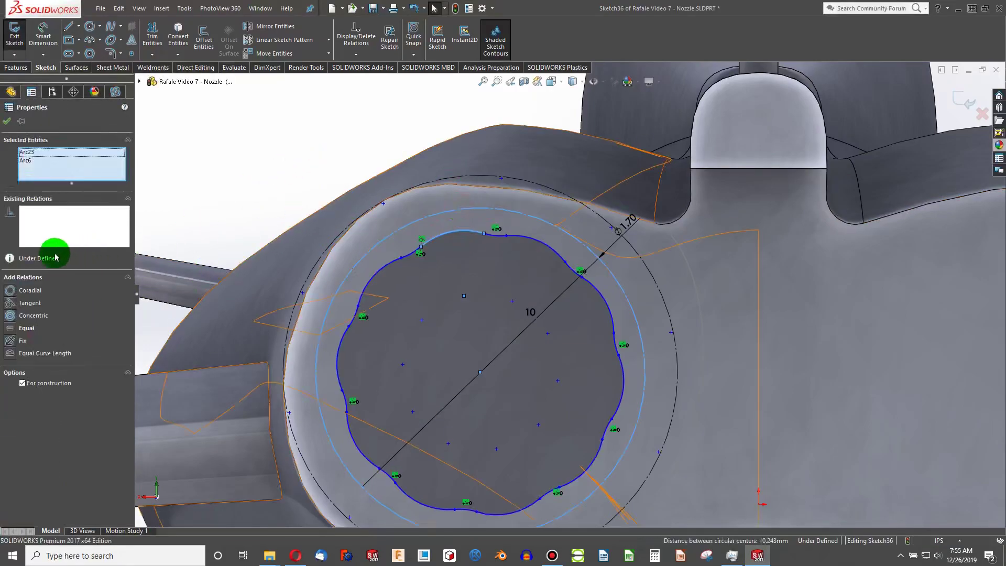
left_click(9, 311)
left_click(292, 134)
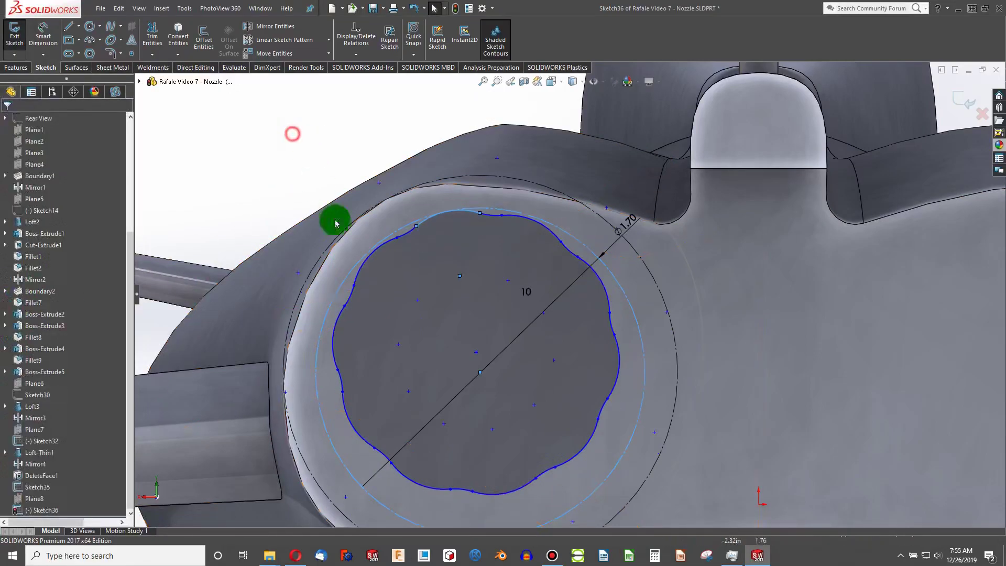
Step: Make the circular pattern's center point coincident with the construction circles' center
left_click(475, 356)
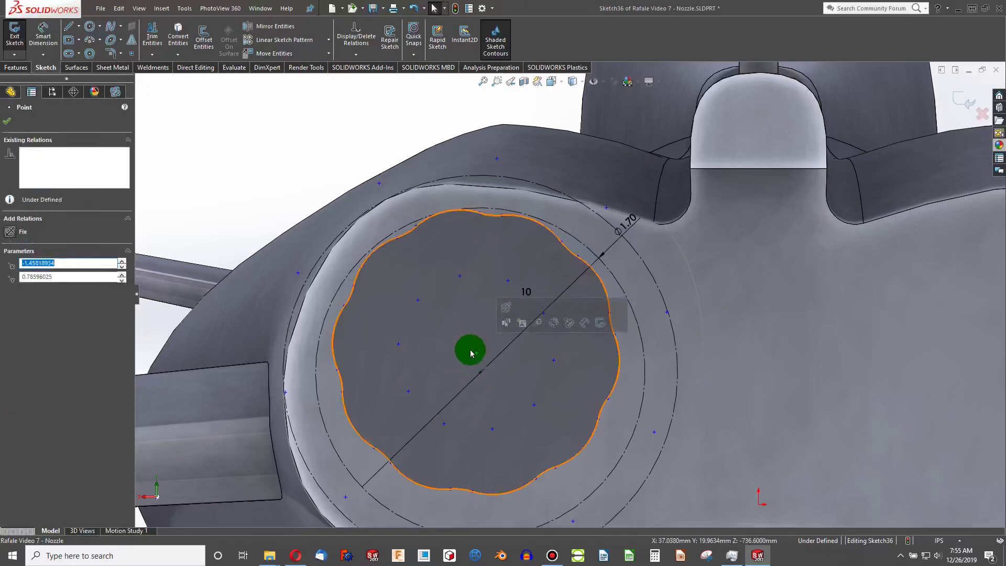
left_click(480, 371, "ctrl")
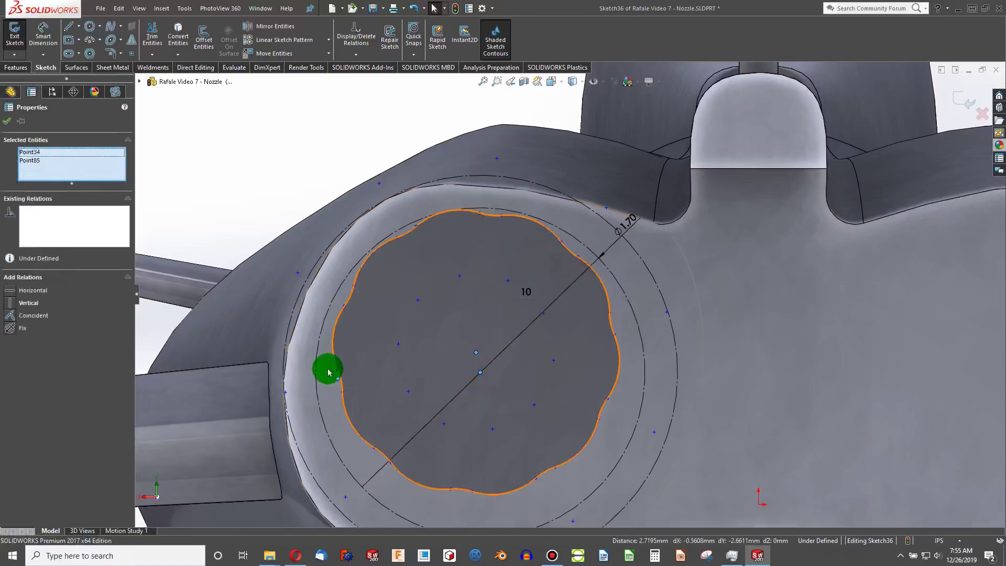
left_click(9, 317)
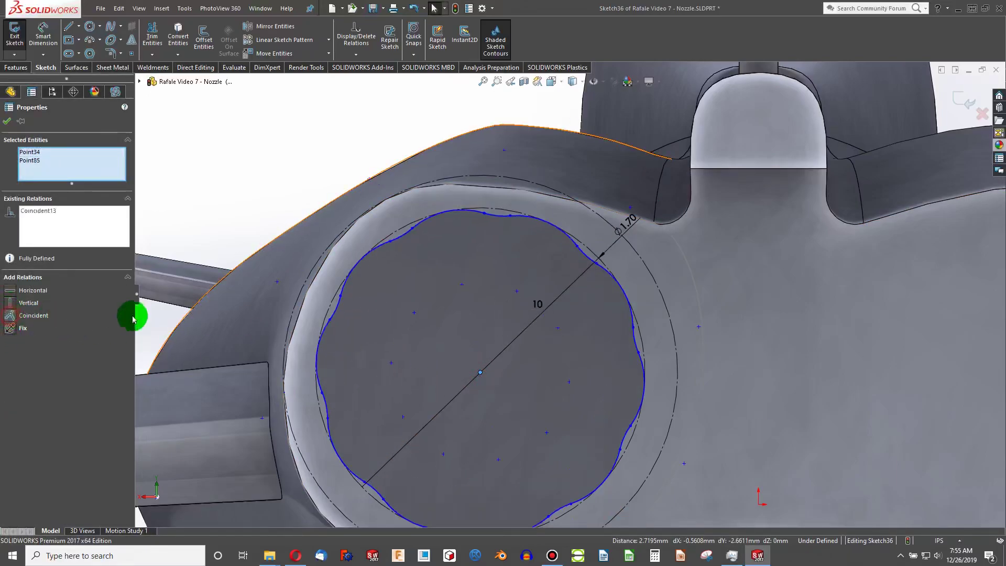
Step: Pull an inner arc of the patterned profile inward to deepen the scallops between its lobes
scroll(332, 336, "up", 2)
scroll(523, 374, "down", 2)
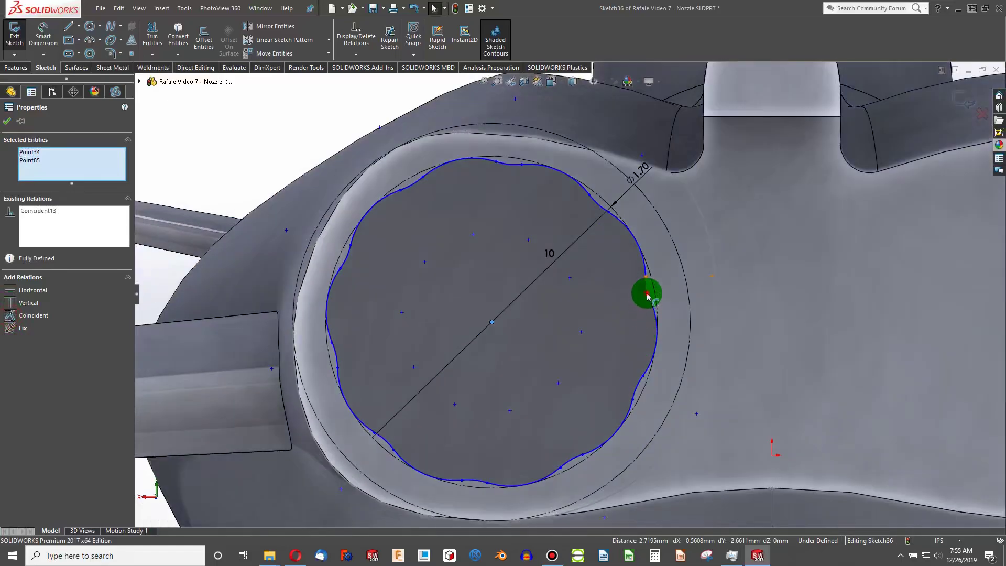
mouse_move(647, 294)
left_mouse_down()
mouse_move(590, 320)
mouse_move(652, 296)
mouse_move(606, 297)
mouse_move(626, 295)
left_mouse_up()
left_click(768, 311)
left_click(520, 249)
Step: Add a horizontal relation between the two endpoints of the top lobe's arc
left_click(444, 187)
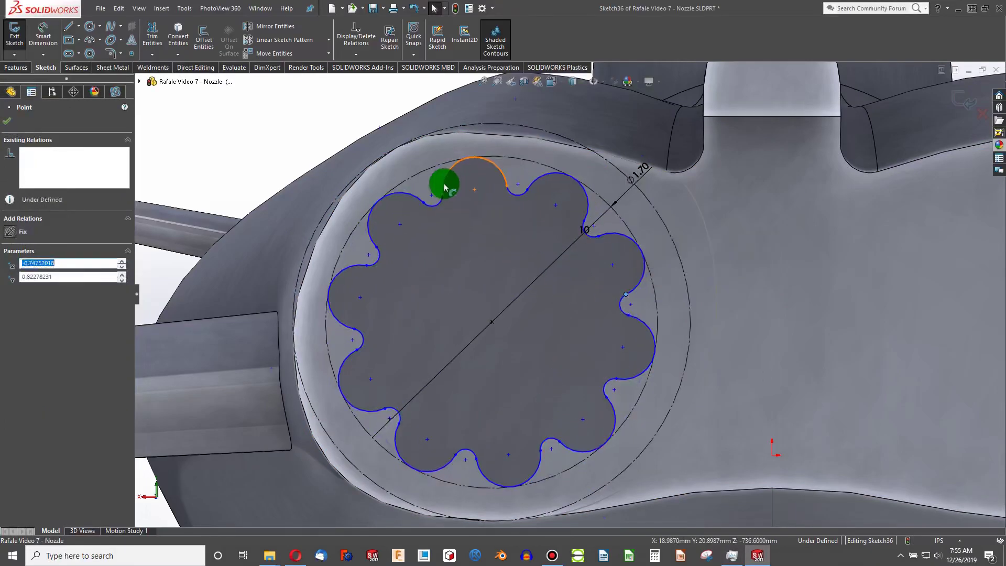
left_click(506, 186, "ctrl")
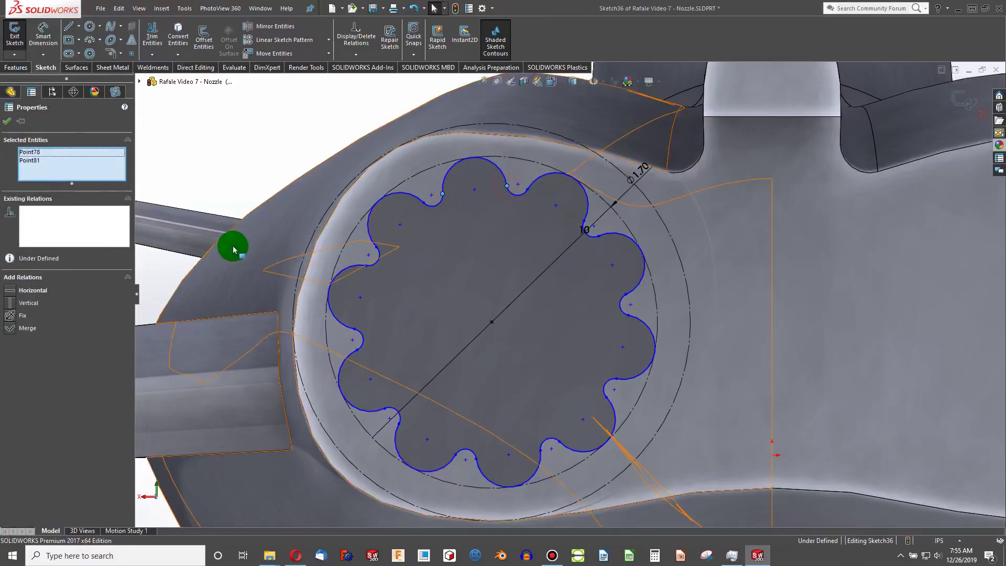
left_click(14, 296)
left_click(270, 148)
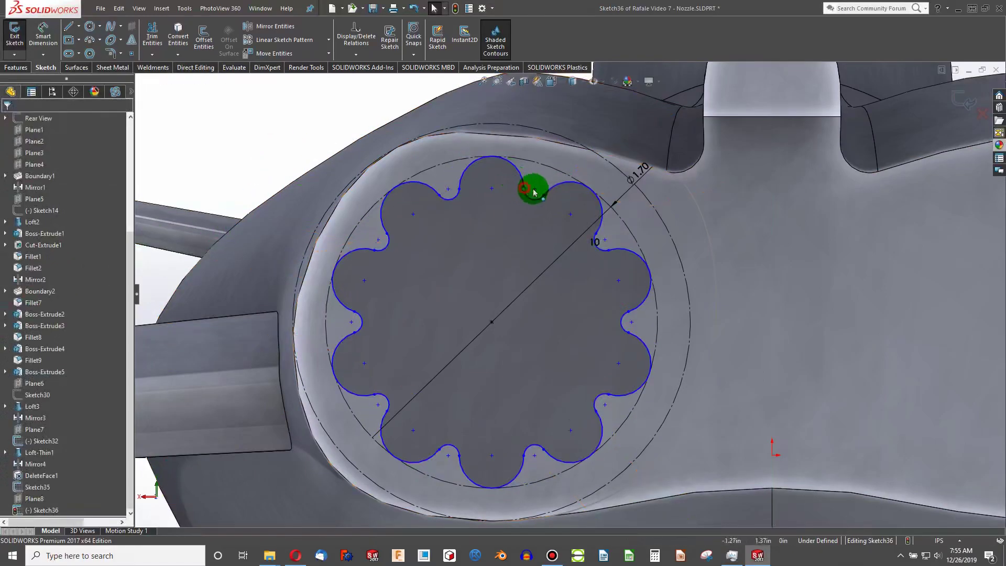
Step: Try to reshape the small arc beside the top lobe by moving its point upward
left_click_drag(535, 193, 540, 175)
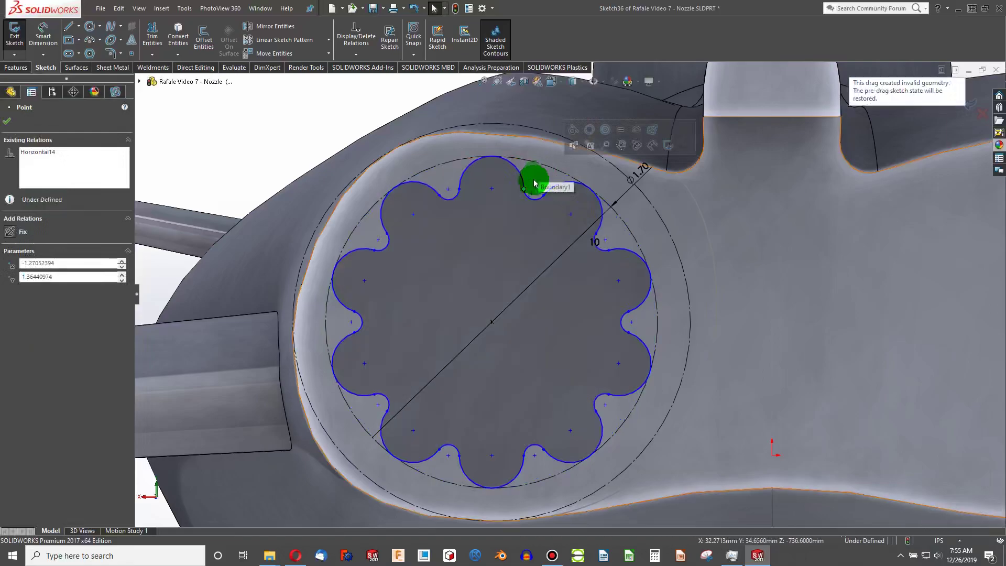
left_click(535, 190)
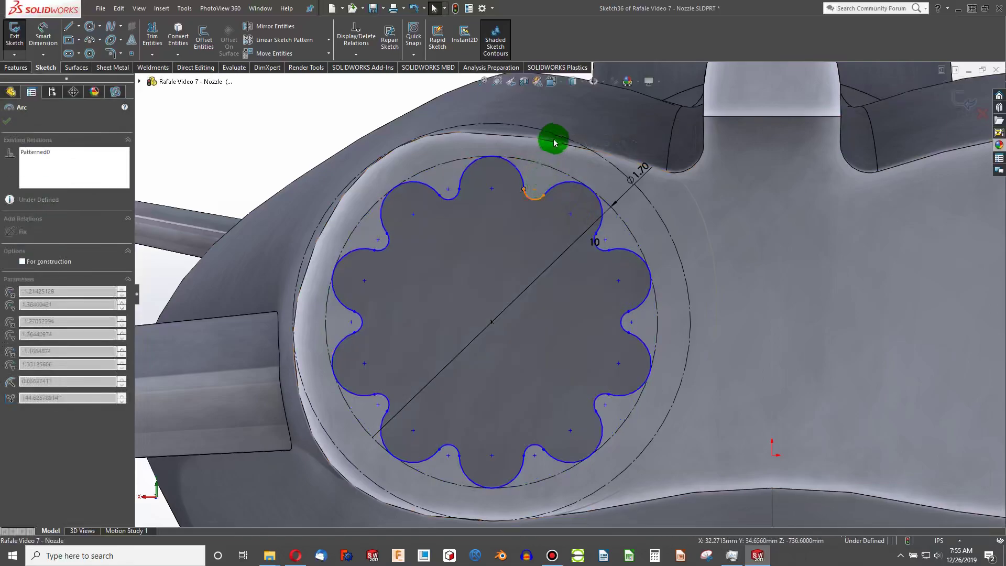
left_click(288, 162)
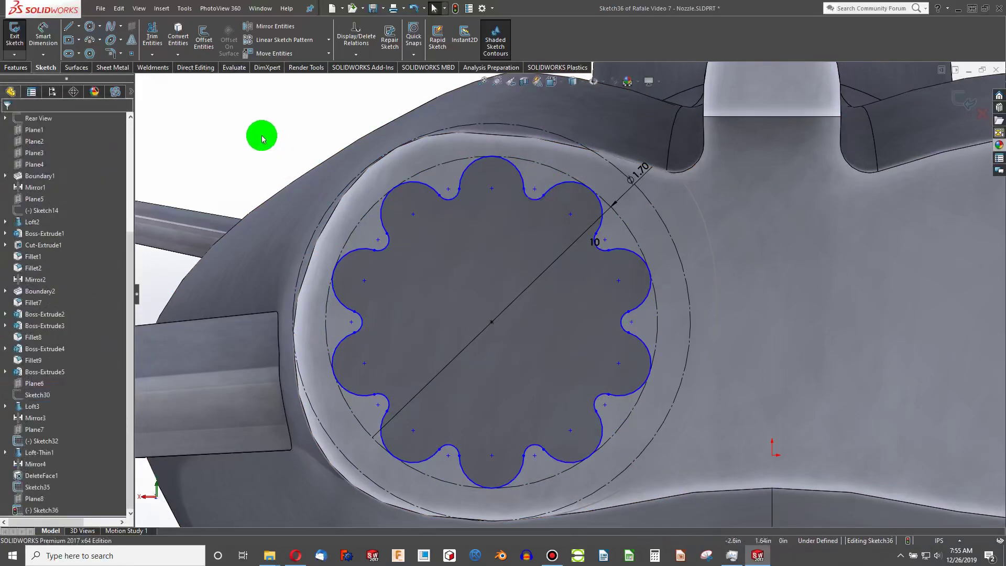
Step: Dimension the radius of the small arc between the top lobe and its neighbor as 0.01 in
left_click(36, 32)
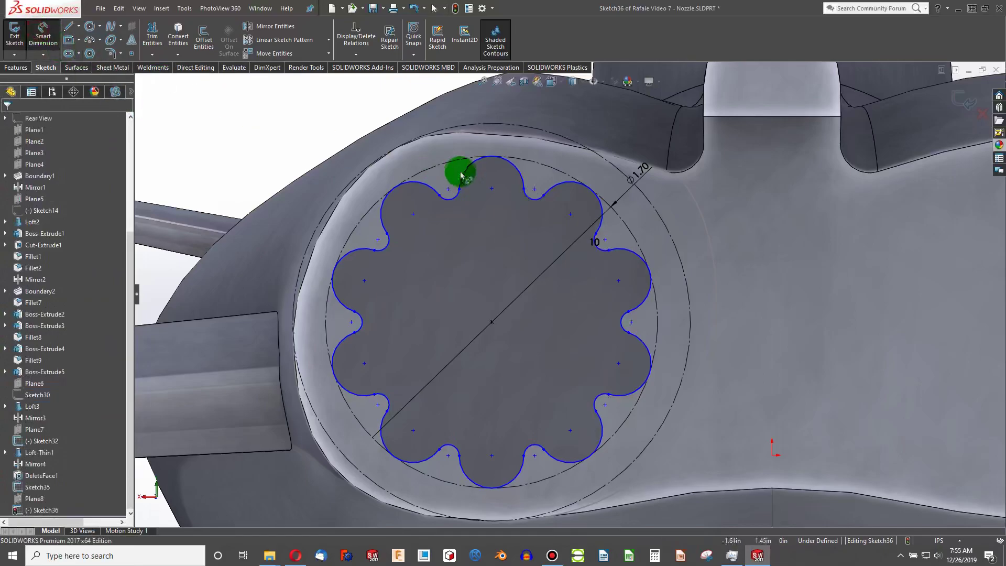
left_click(533, 201)
scroll(529, 205, "down", 2)
left_click(511, 251)
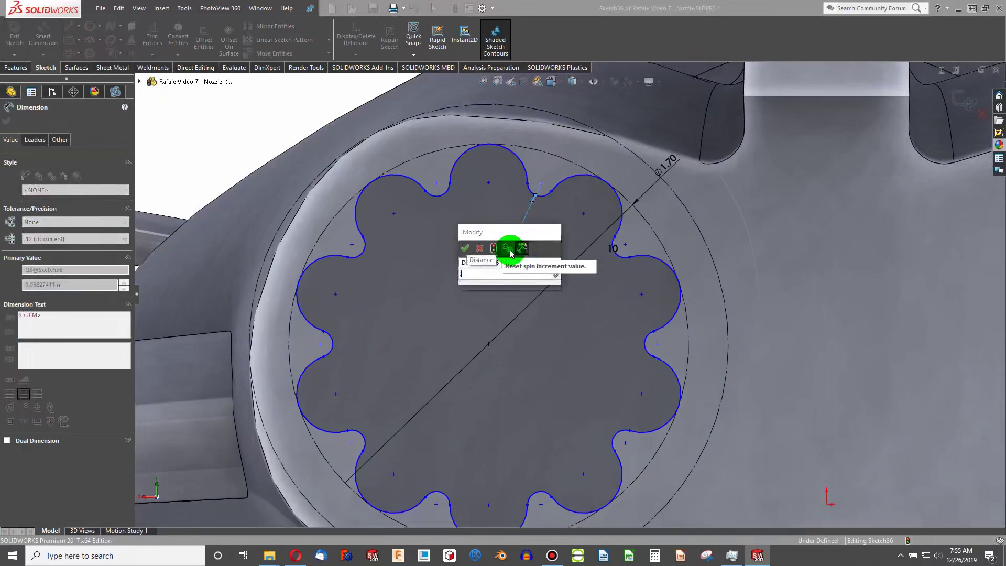
type("0.01")
key("Return")
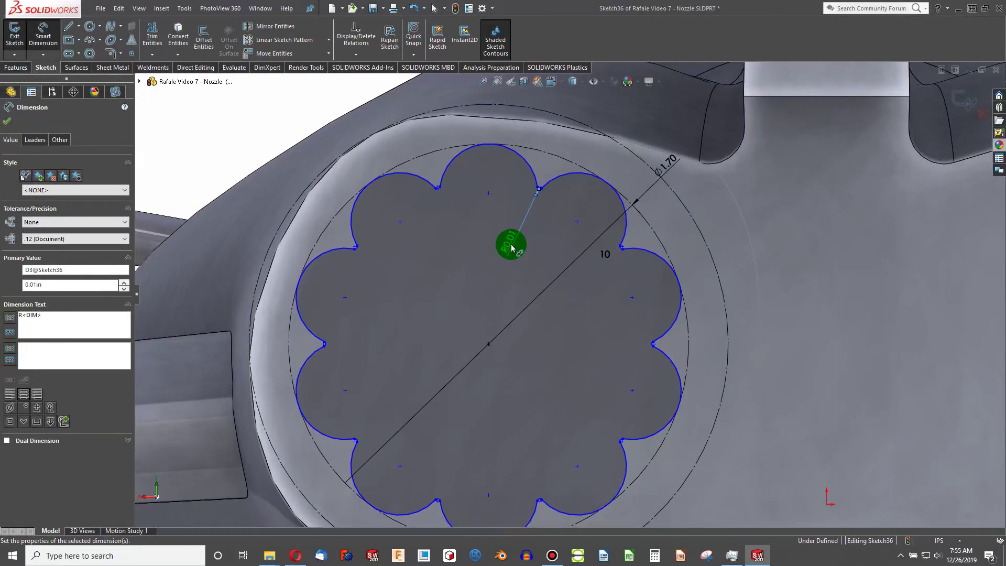
Step: Change the small valley arc's radius to 0.02 in
scroll(512, 248, "down", 4)
key("Escape")
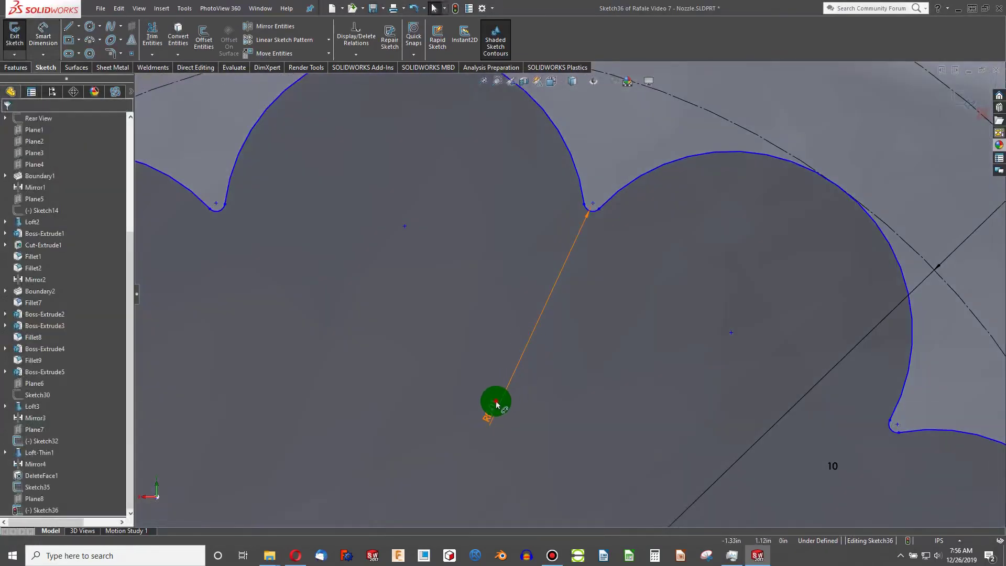
left_click(496, 403)
type(".02")
key("Return")
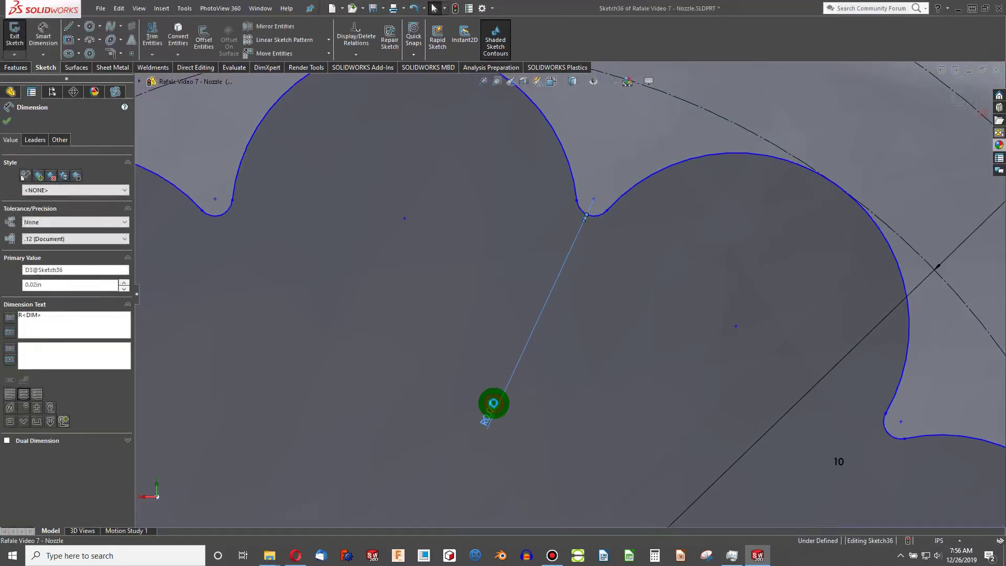
Step: Set the radius of the small arc between the lobes to 0.05 in
double_click(493, 402)
type(".0")
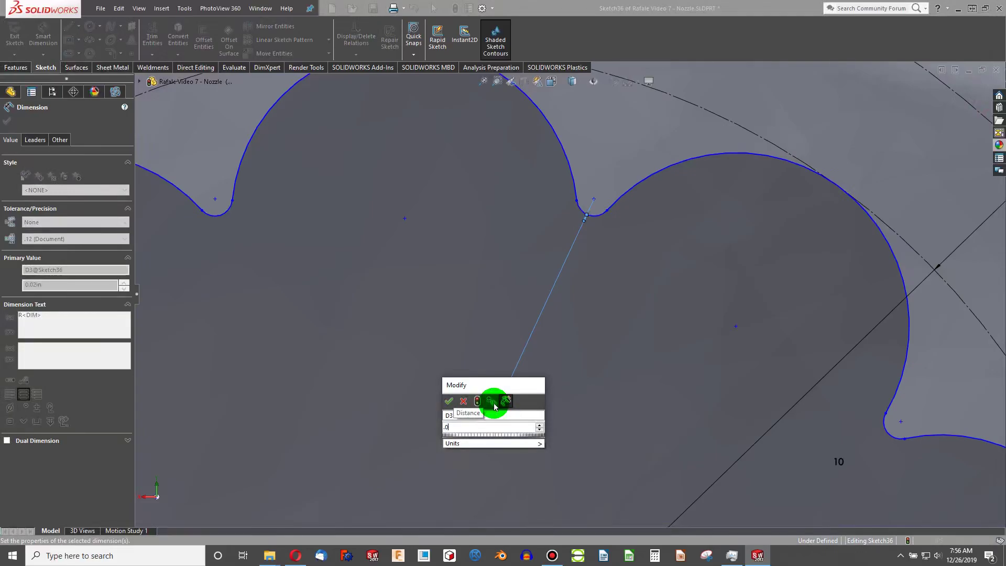
type("5")
key("Return")
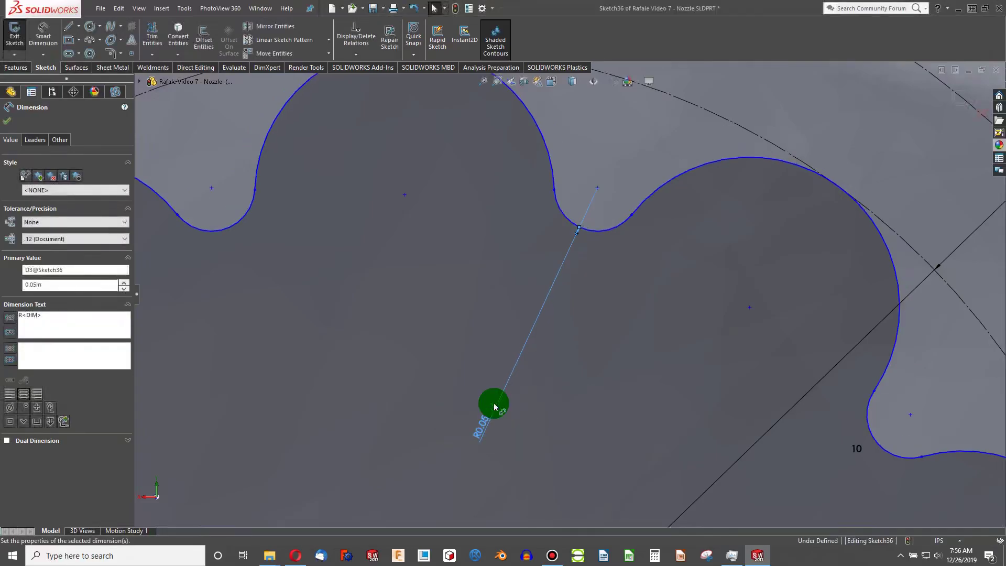
Step: Add a radius dimension to the top lobe's arc and try to set it to 0.1 in
scroll(476, 408, "up", 5)
scroll(554, 341, "down", 4)
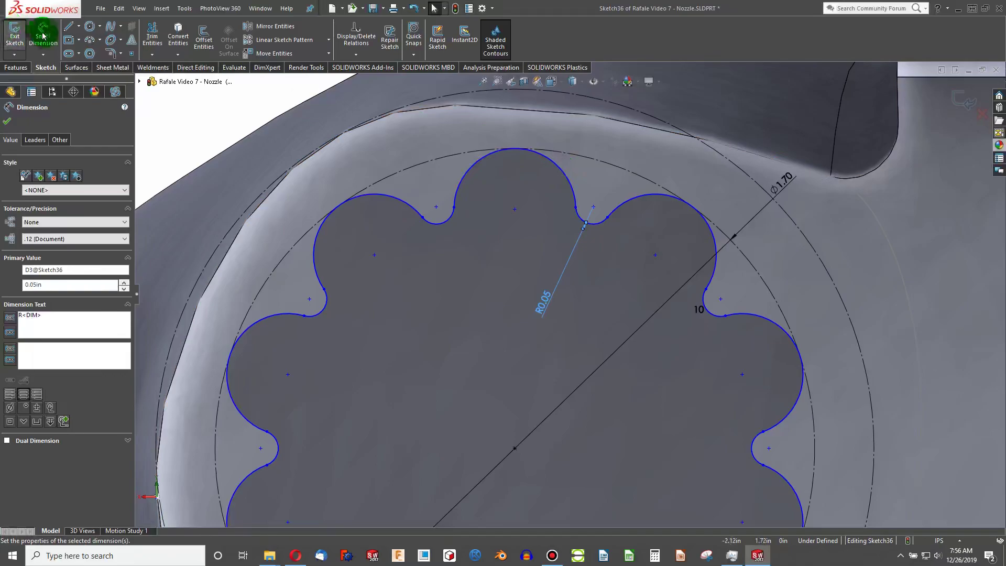
left_click(43, 36)
left_click(386, 108)
left_click(557, 174)
left_click(540, 192)
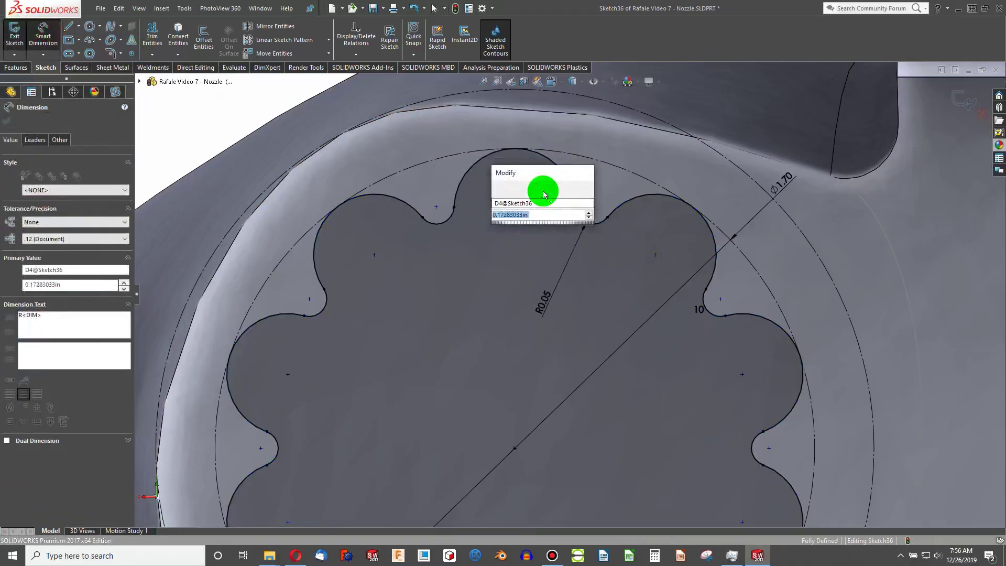
key("BackSpace")
type(".74")
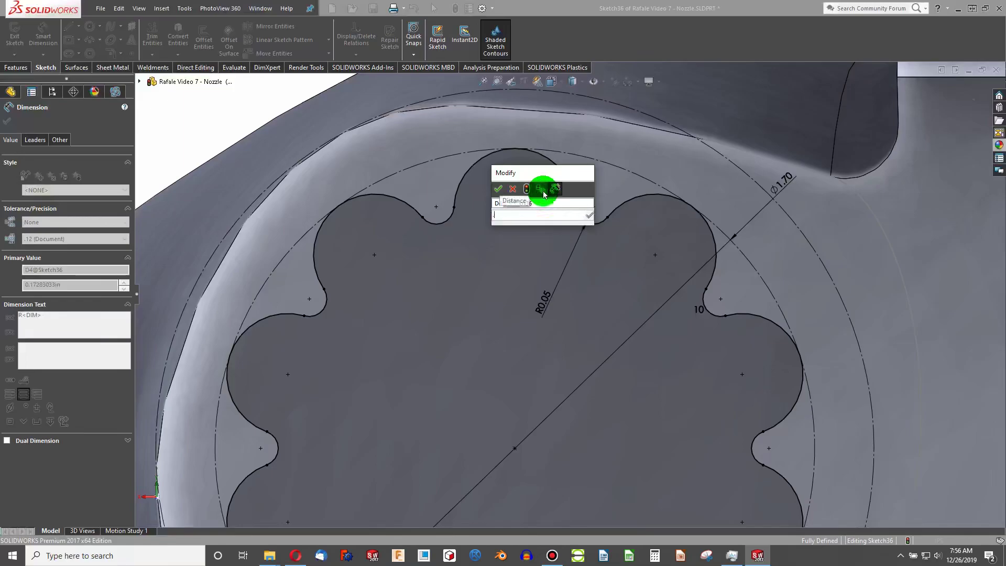
key("Return")
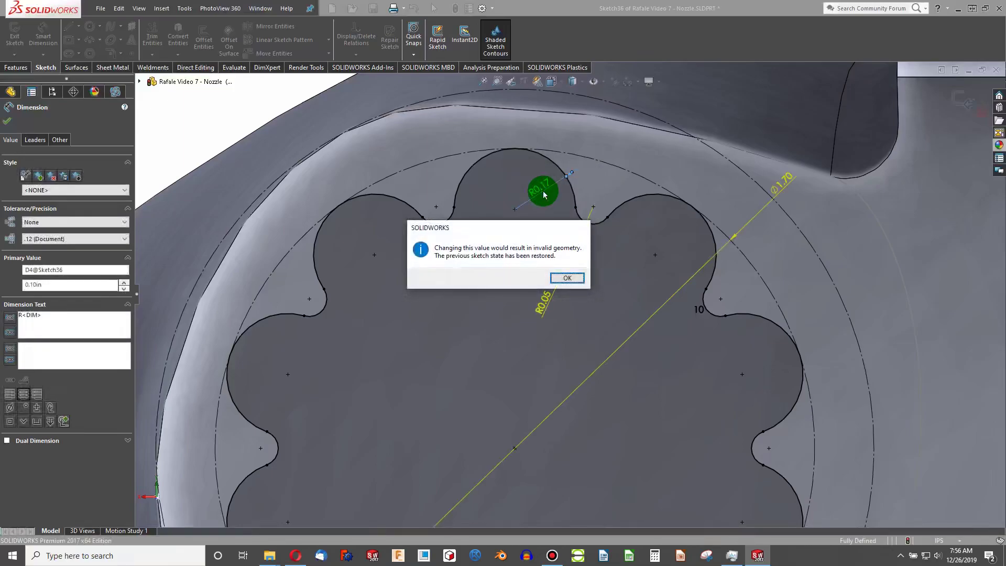
key("Return")
Step: Try to set the top lobe's radius to 0.15 in
double_click(542, 184)
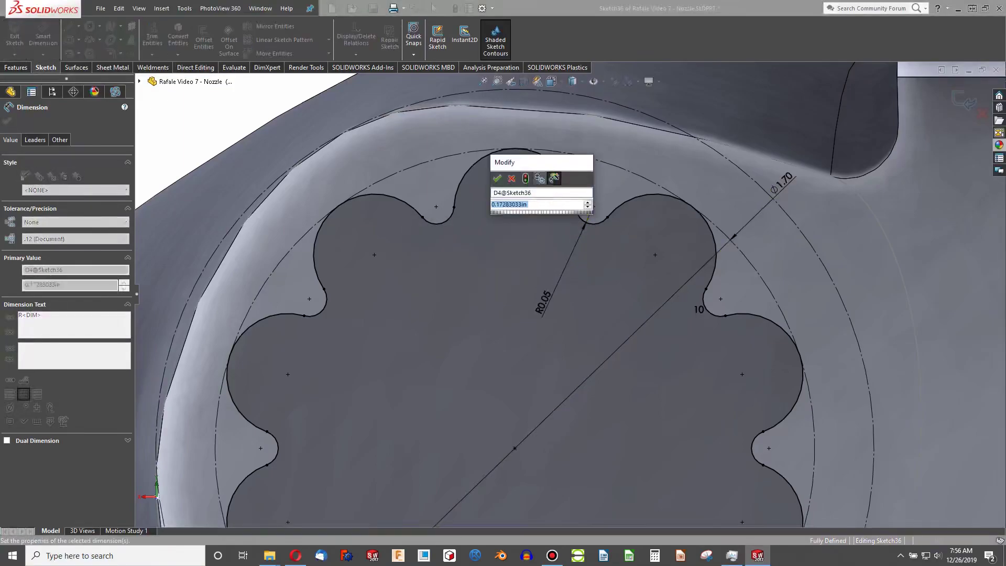
key("BackSpace")
key("BackSpace")
type("5")
key("Return")
left_click(566, 278)
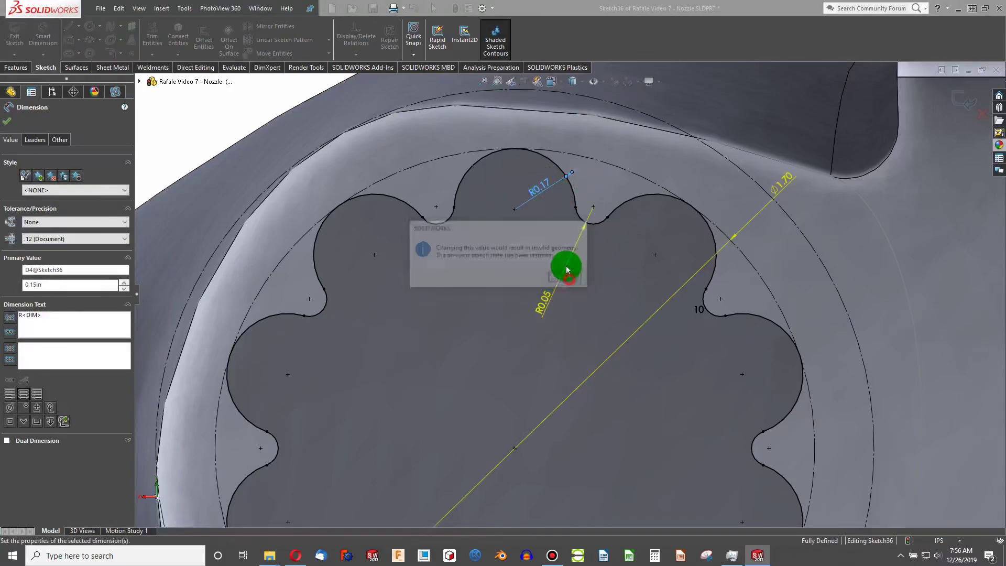
Step: Set the top lobe's radius to 0.17 in and the radius of the valley arc beside it to 0.1 in
double_click(535, 188)
type(".17")
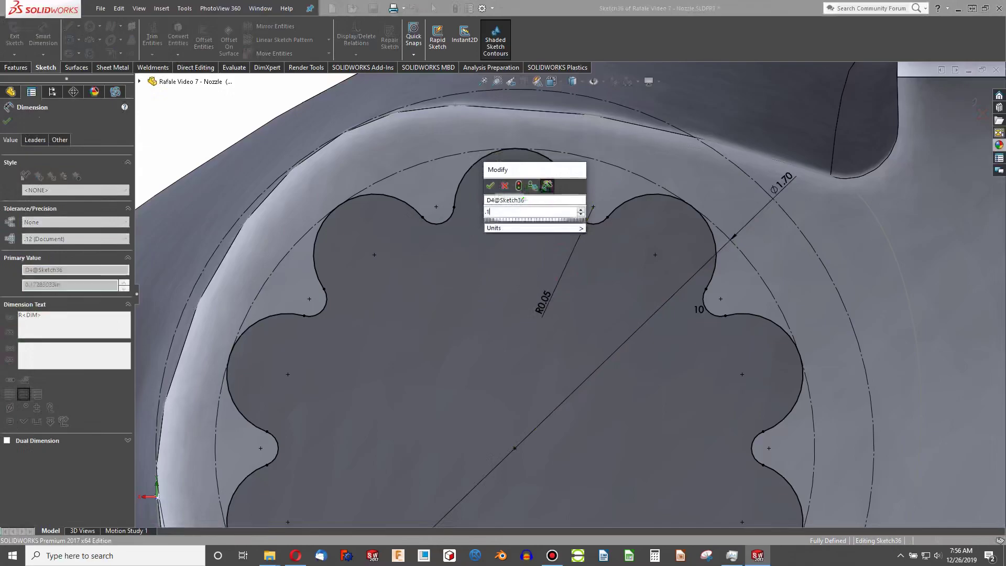
key("Return")
double_click(561, 290)
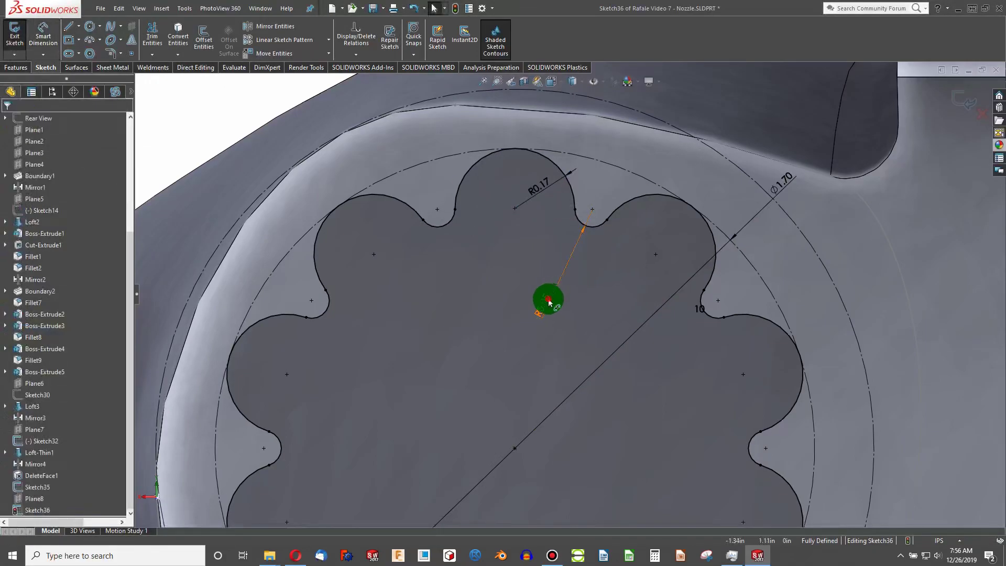
type(".1")
key("Return")
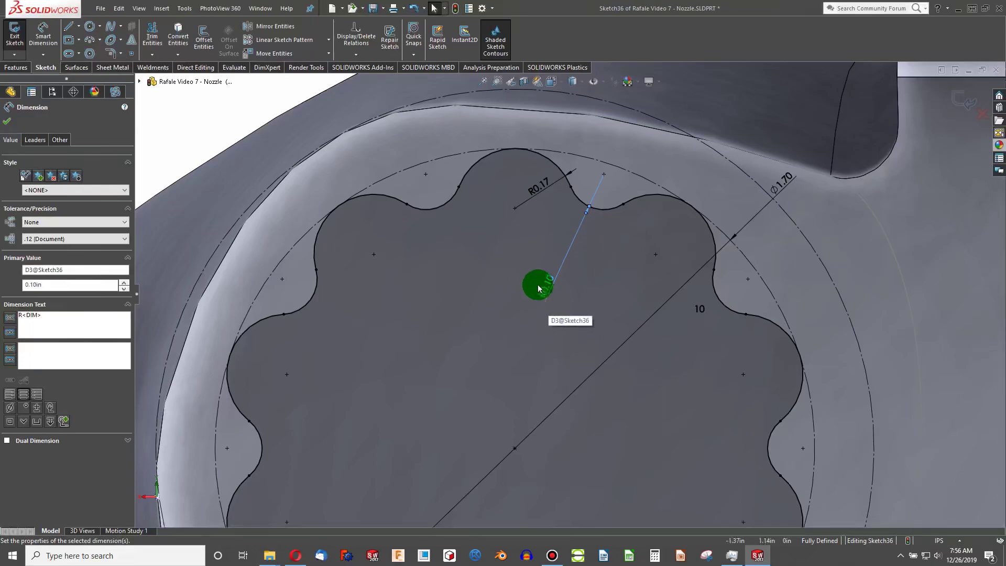
Step: Finish the dimension edits and exit the lobed nozzle profile sketch
scroll(553, 283, "up", 6)
scroll(581, 331, "down", 2)
middle_click_drag(580, 331, 537, 349)
left_click(3, 122)
left_click(16, 54)
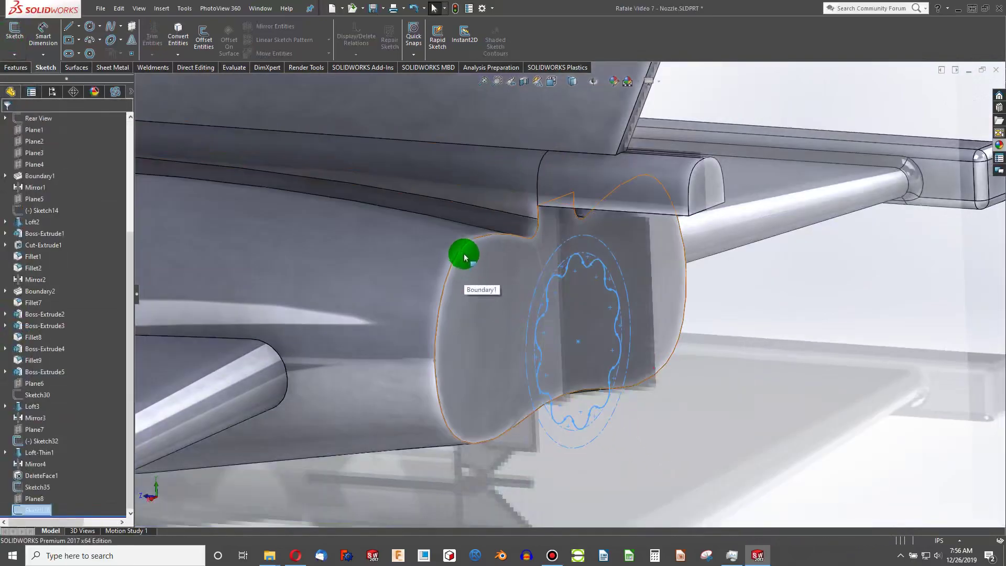
Step: Start a Boundary Boss/Base with the fuselage end outline and the lobed nozzle sketch as Direction 1 profiles
left_click(535, 249)
left_click(178, 39)
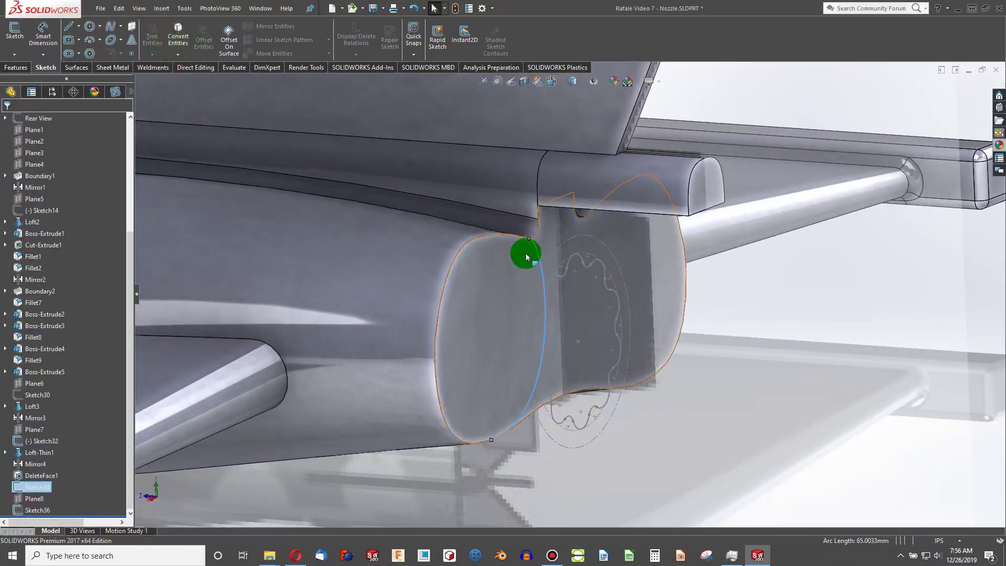
left_click(19, 63)
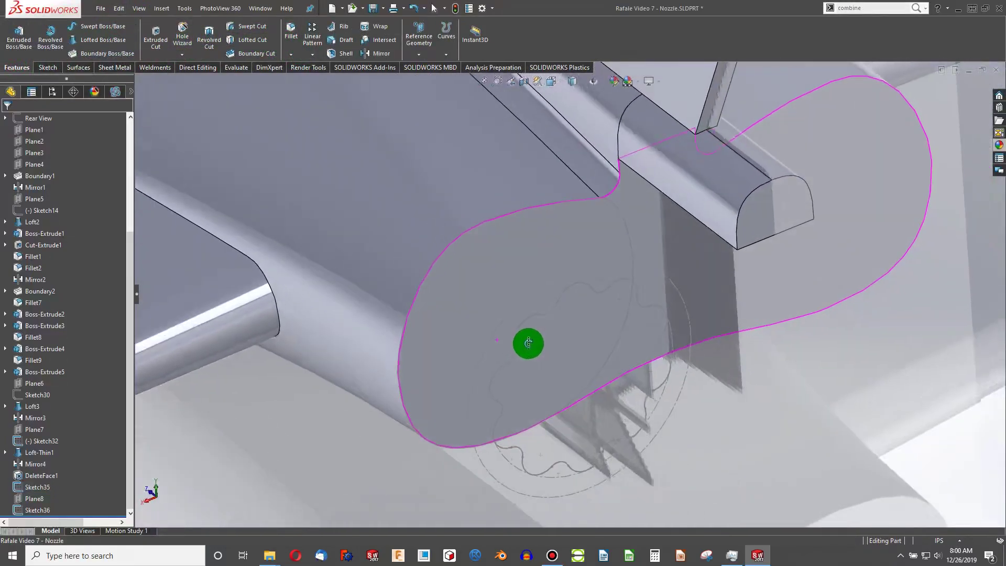
middle_click_drag(528, 343, 530, 344)
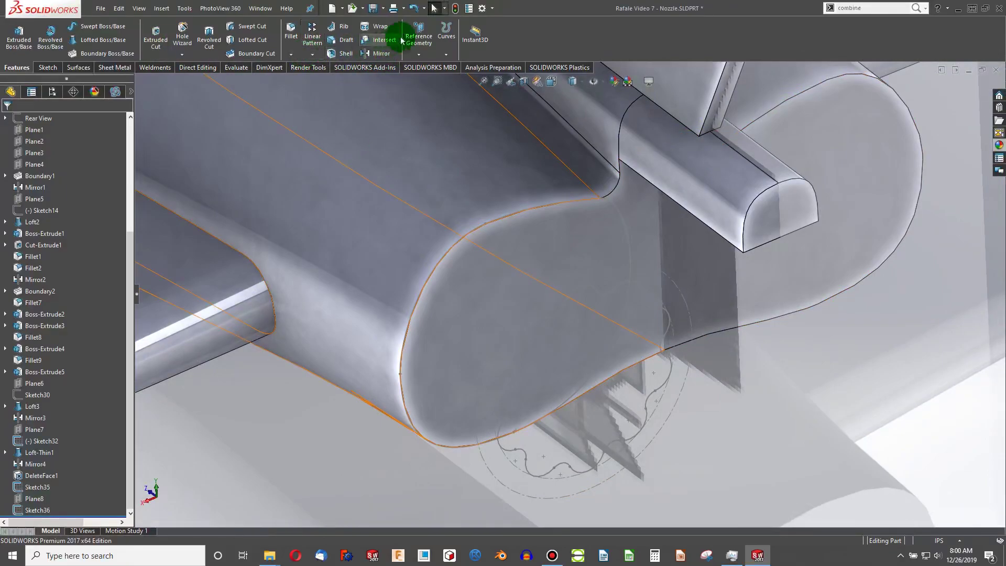
left_click(107, 53)
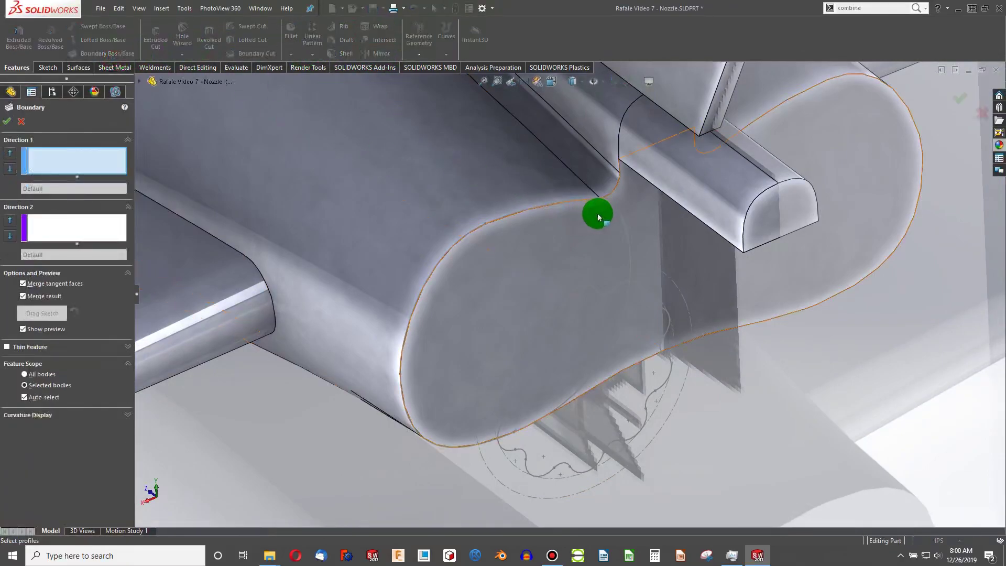
left_click(568, 202)
left_click(580, 292)
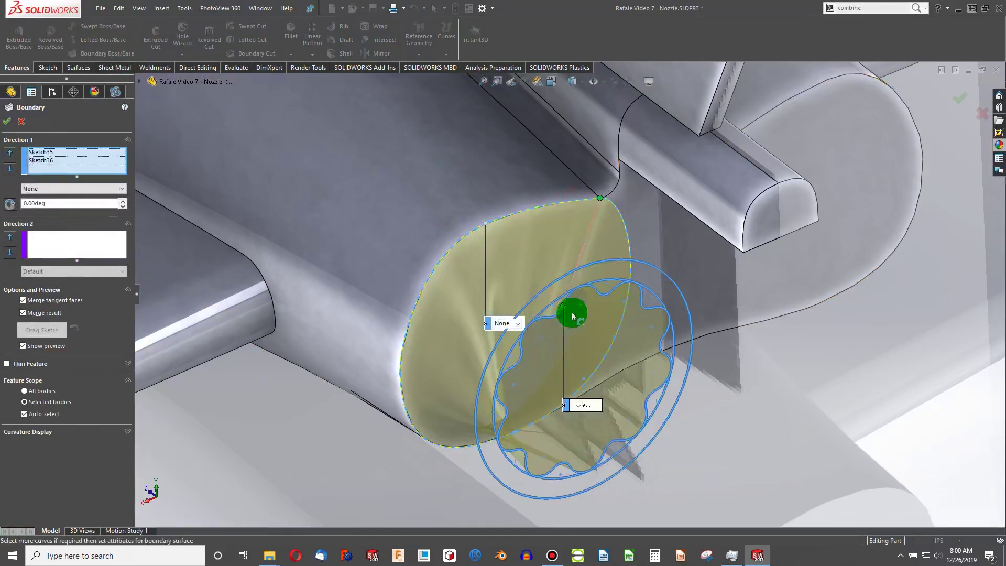
Step: Reposition the boundary connector points to the upper edge of the fuselage outline and the crest of a nearby upper nozzle lobe
mouse_move(571, 312)
middle_mouse_down()
mouse_move(539, 288)
mouse_move(541, 301)
mouse_move(498, 209)
middle_mouse_up()
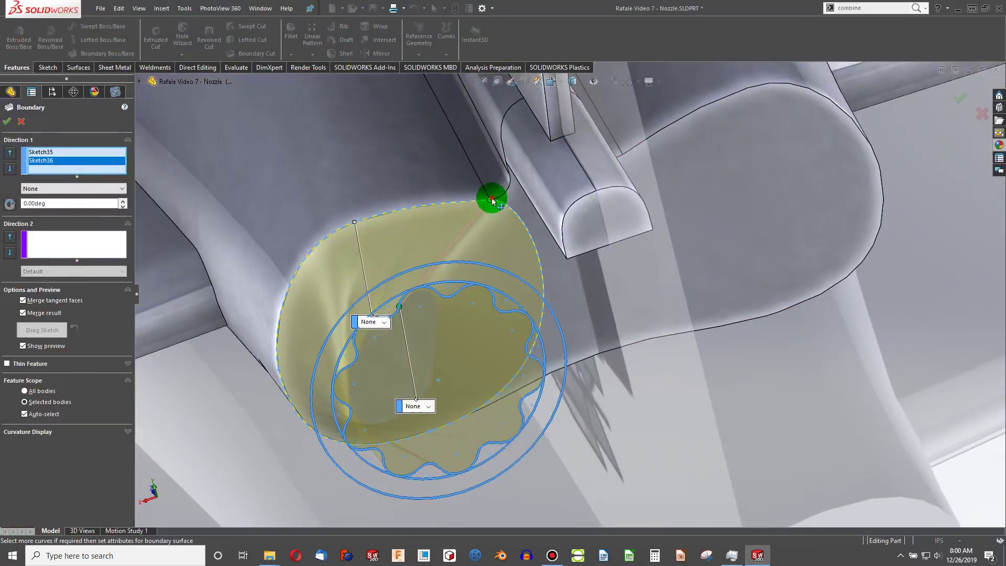
left_click_drag(492, 200, 354, 221)
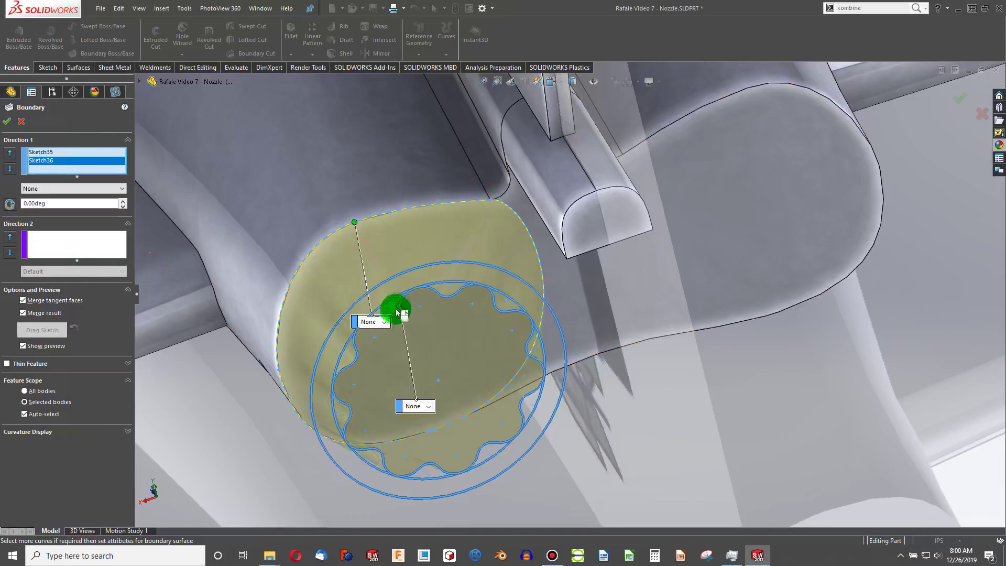
left_click_drag(398, 311, 415, 288)
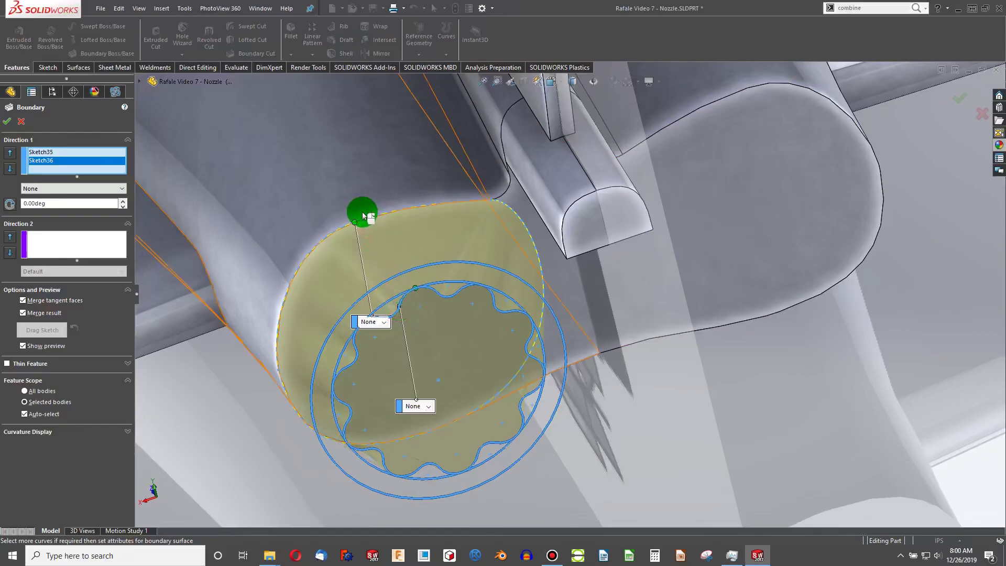
left_click_drag(363, 216, 386, 220)
middle_click_drag(389, 217, 570, 319)
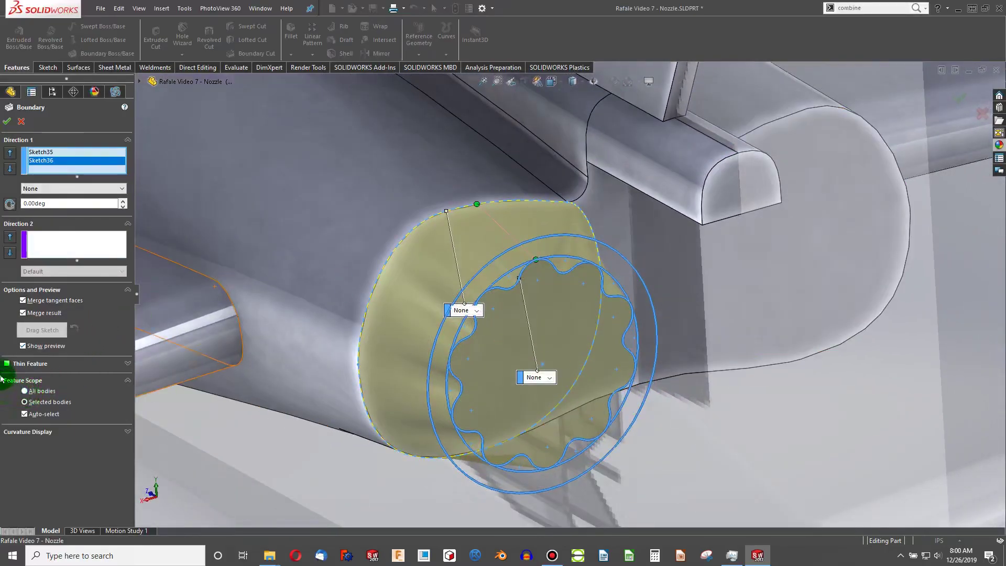
Step: Make the boundary a one-direction thin feature 0.05 in thick and create it
left_click(6, 363)
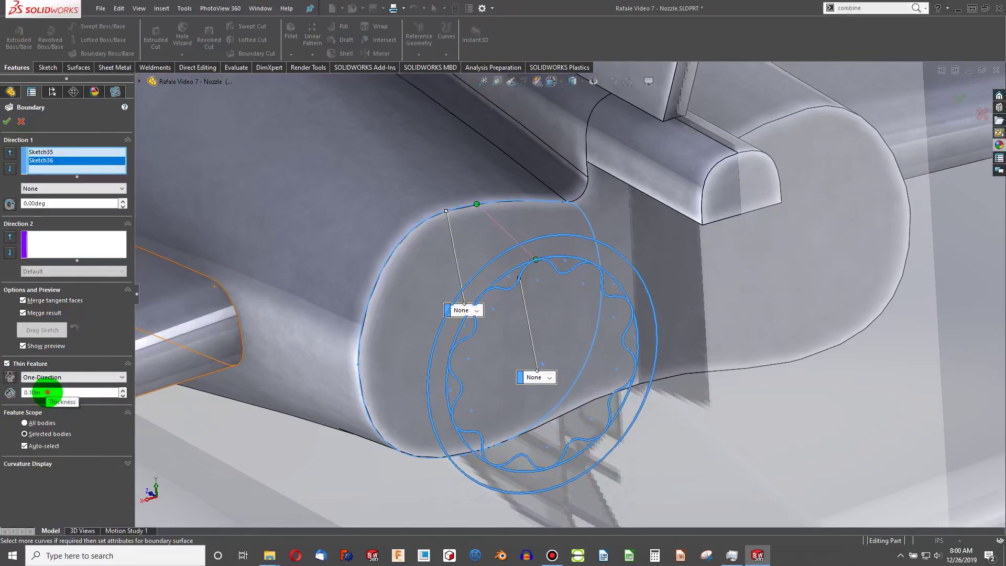
double_click(47, 392)
type(".05")
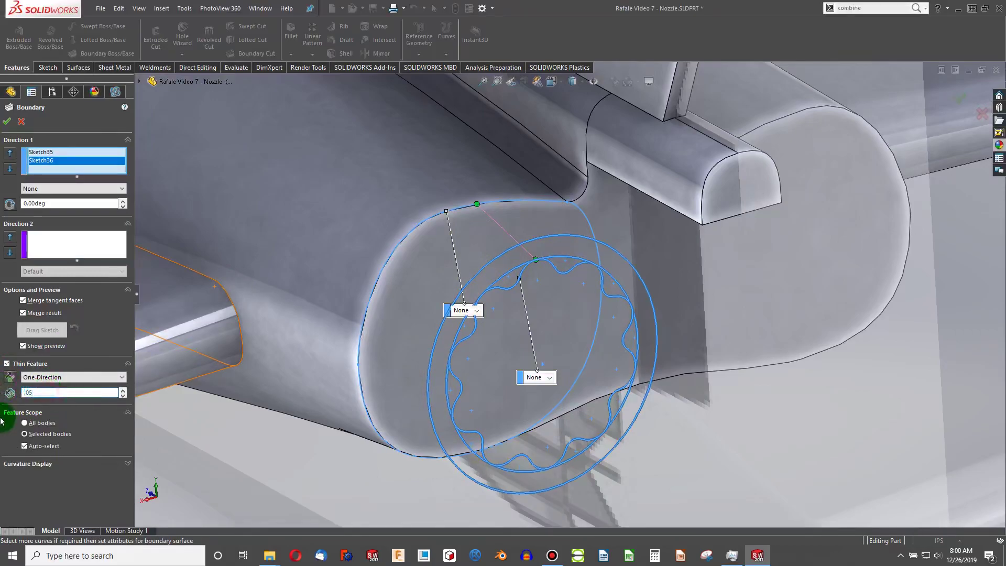
key("Return")
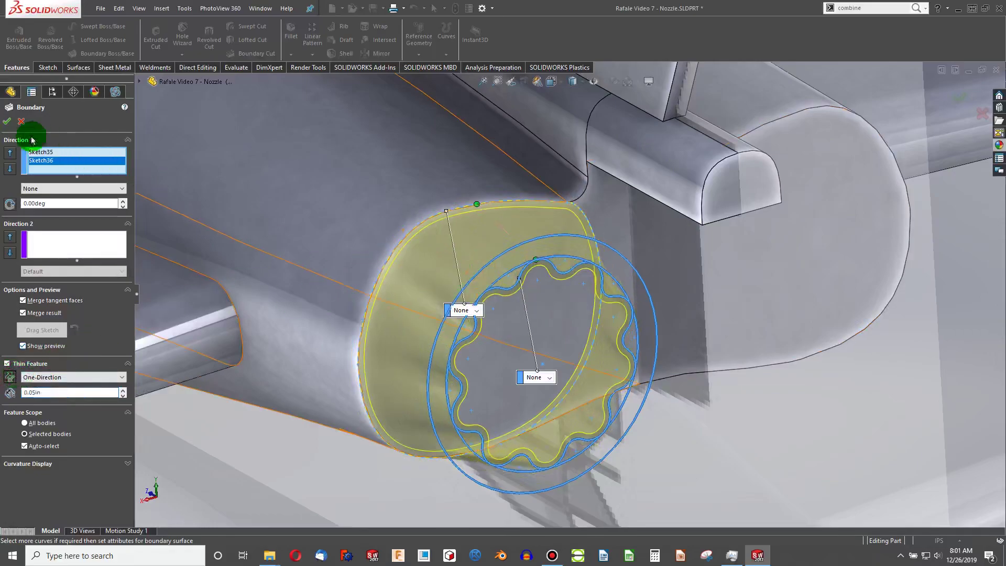
left_click(7, 124)
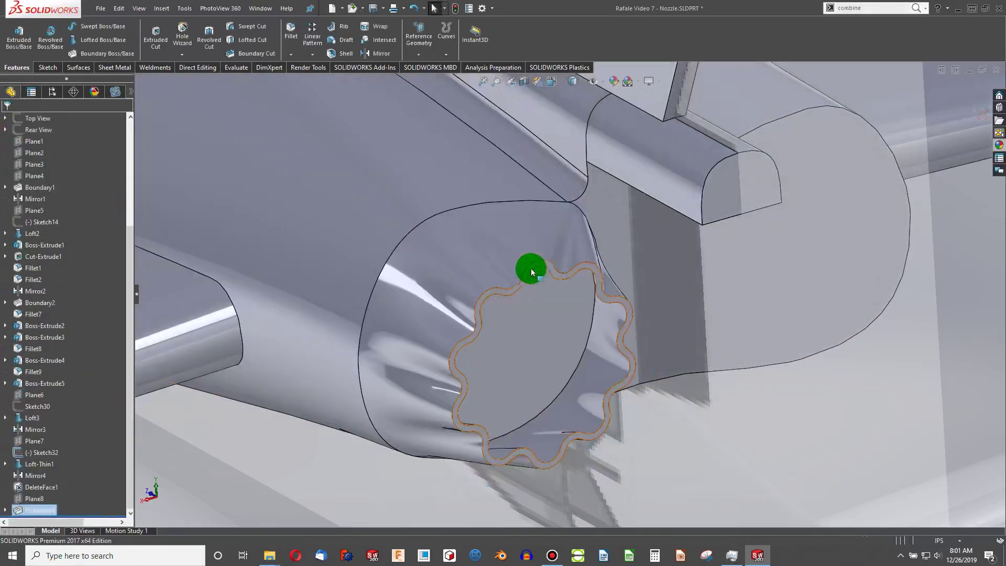
Step: Mirror the nozzle boundary feature about the Right Plane to create the second engine nozzle
middle_click_drag(529, 269, 558, 283)
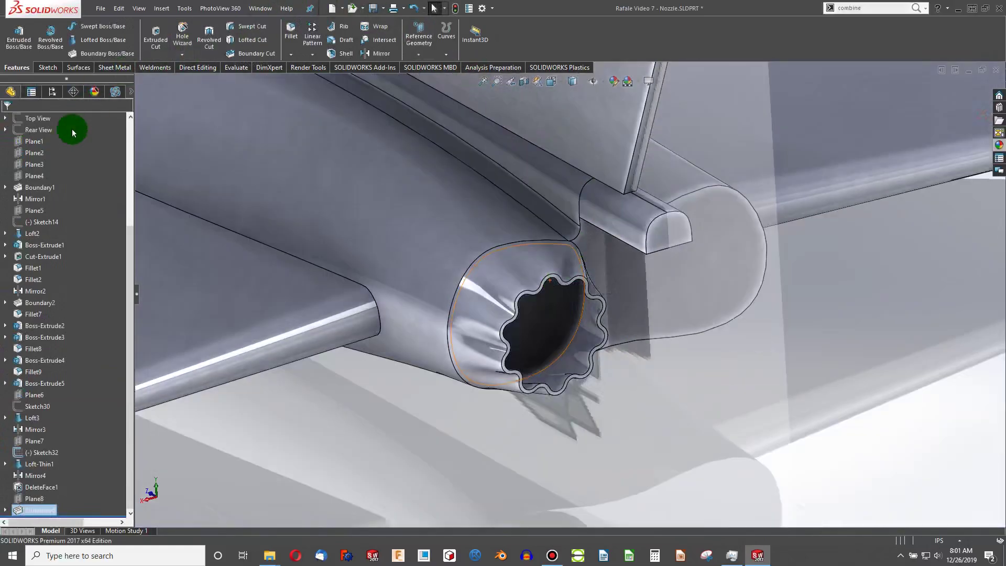
scroll(63, 141, "up", 2)
scroll(50, 226, "up", 3)
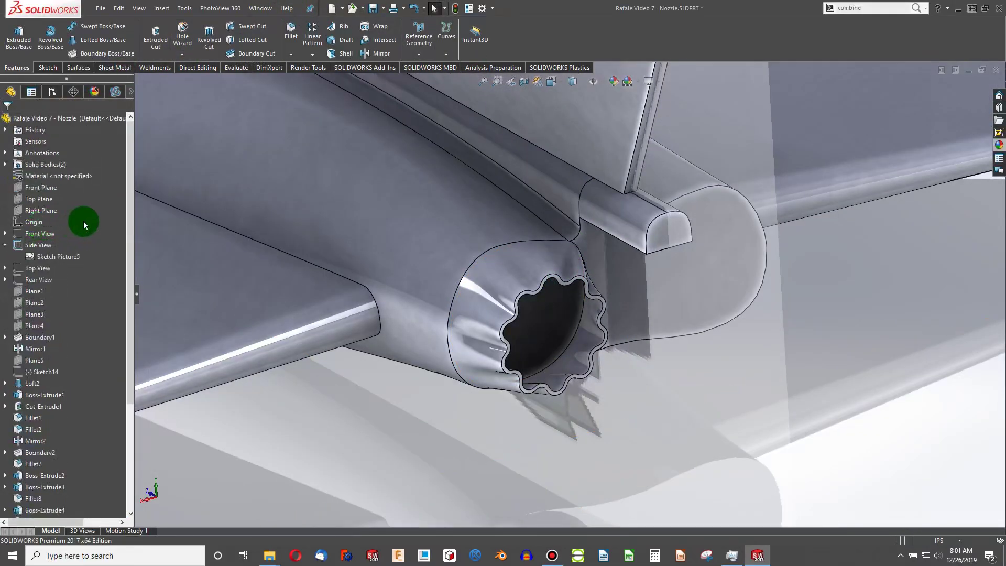
left_click(38, 210)
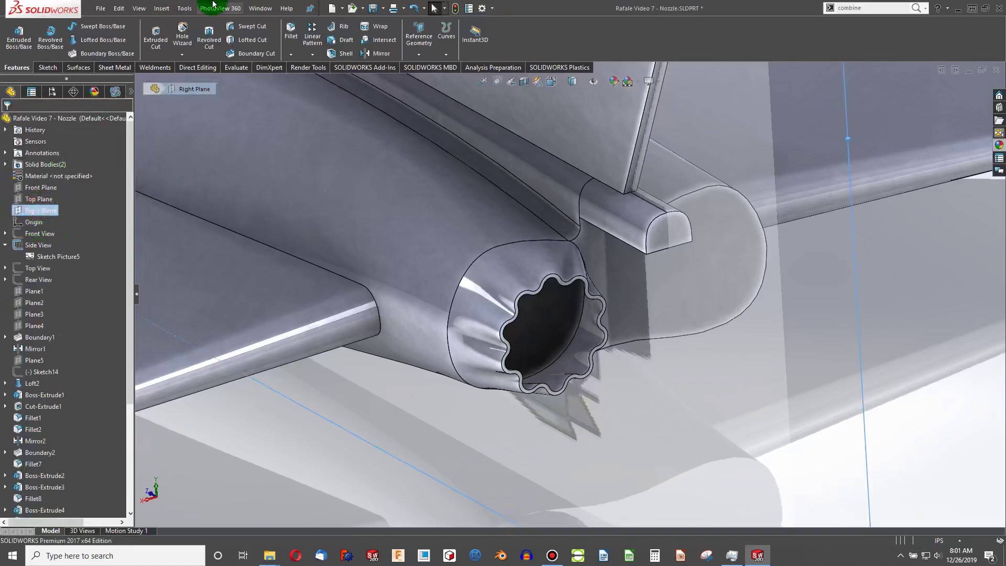
left_click(396, 58)
left_click(513, 285)
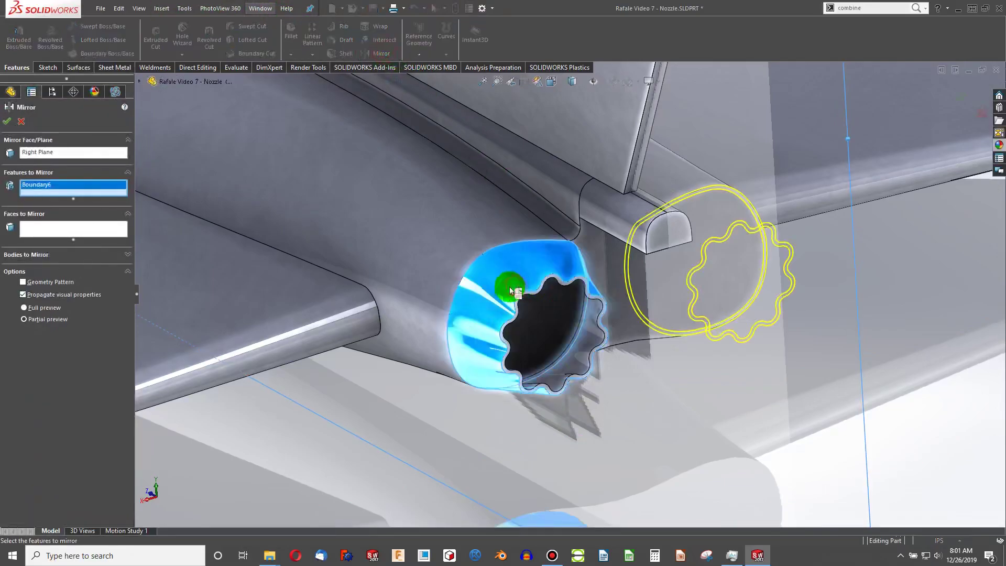
left_click(6, 123)
Step: Inspect both nozzles up close, and examine the whole aircraft from several angles and in isometric view
scroll(608, 264, "up", 3)
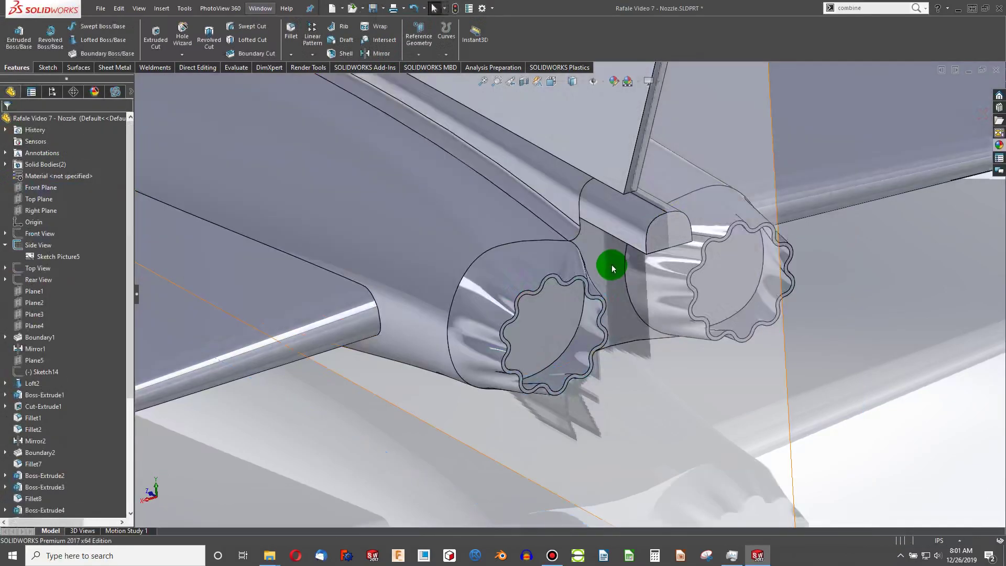
scroll(613, 269, "up", 2)
middle_click_drag(611, 262, 635, 312)
scroll(573, 276, "down", 5)
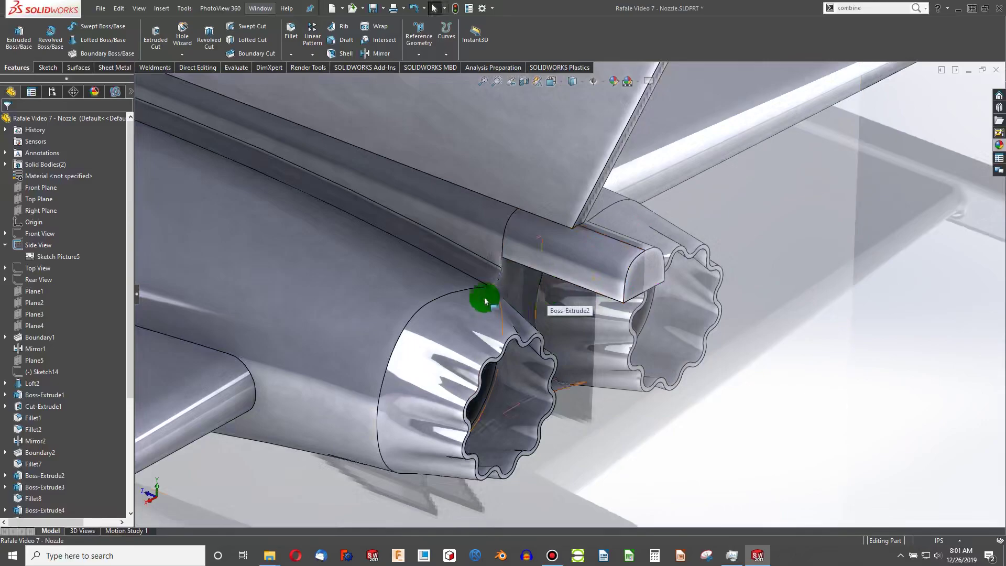
left_click(527, 315)
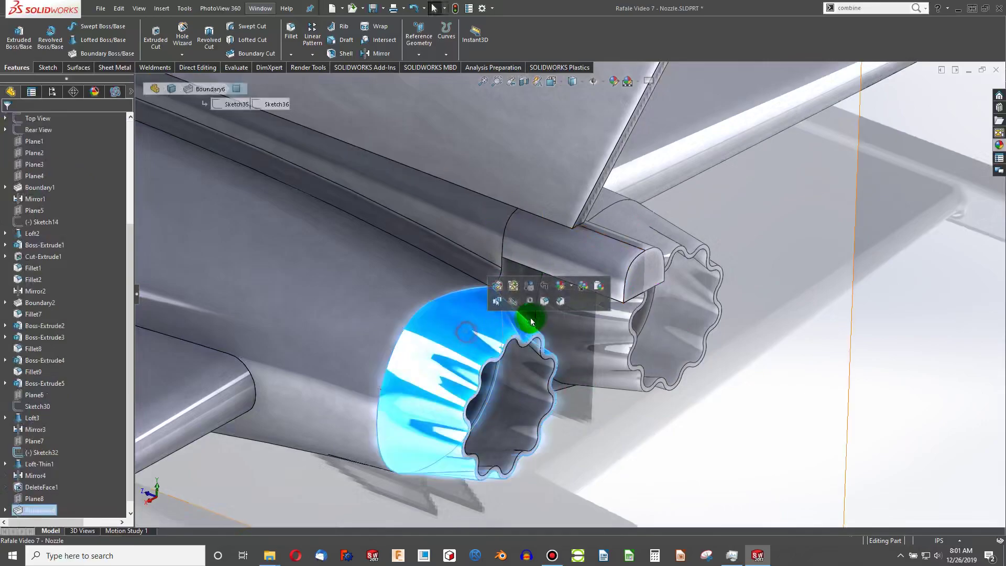
scroll(578, 339, "up", 5)
left_click(547, 350)
mouse_move(546, 349)
middle_mouse_down()
mouse_move(474, 356)
mouse_move(536, 262)
mouse_move(576, 366)
mouse_move(359, 340)
mouse_move(411, 353)
mouse_move(309, 321)
mouse_move(200, 337)
mouse_move(181, 391)
mouse_move(406, 321)
mouse_move(337, 373)
mouse_move(339, 356)
mouse_move(364, 359)
mouse_move(382, 348)
middle_mouse_up()
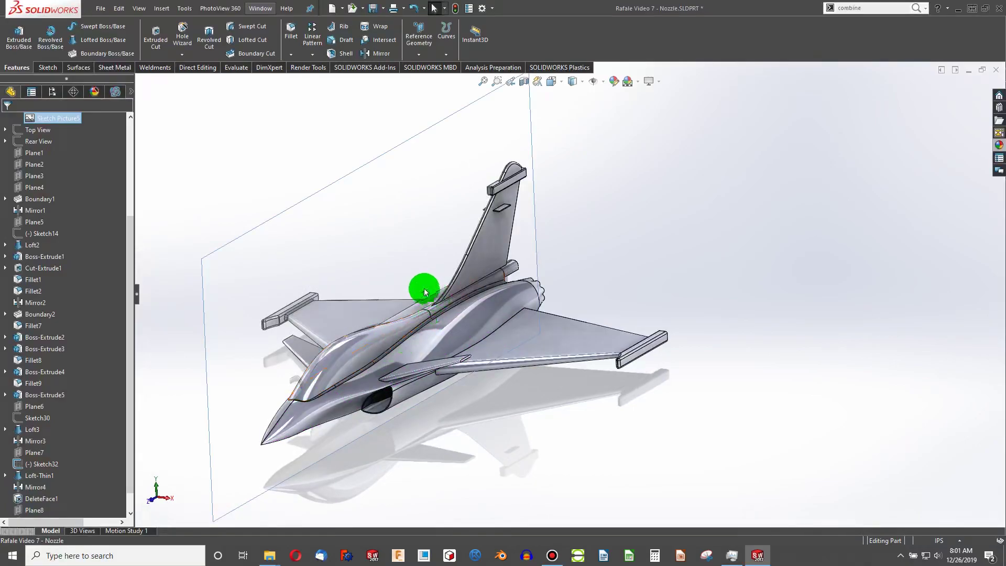
middle_click_drag(416, 280, 409, 299)
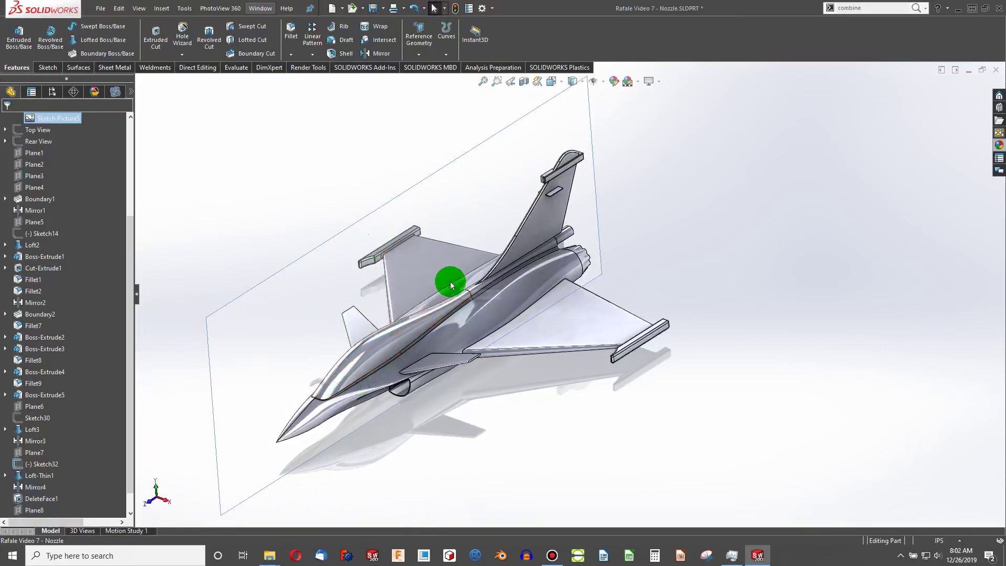
middle_click_drag(523, 285, 520, 266)
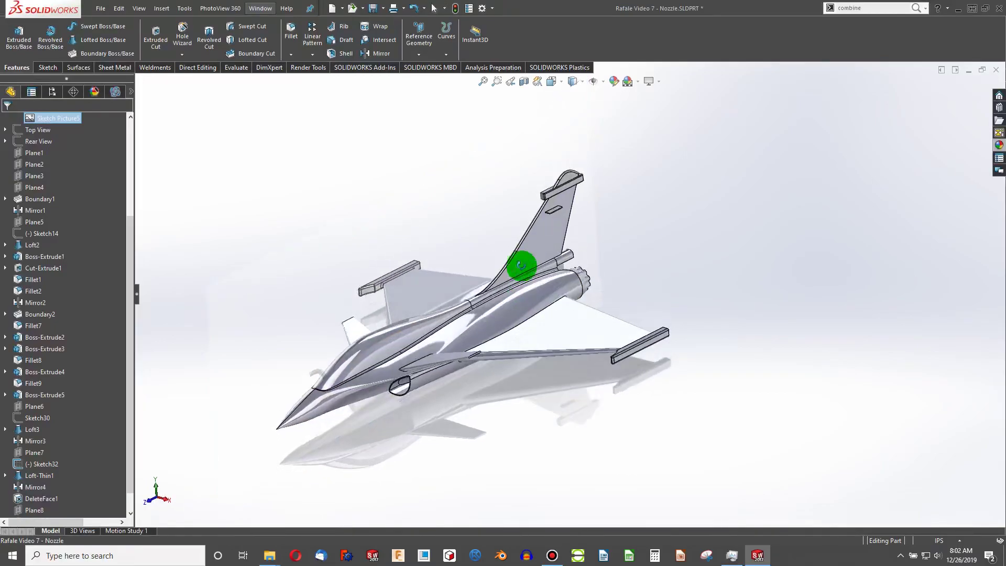
key("ctrl+7")
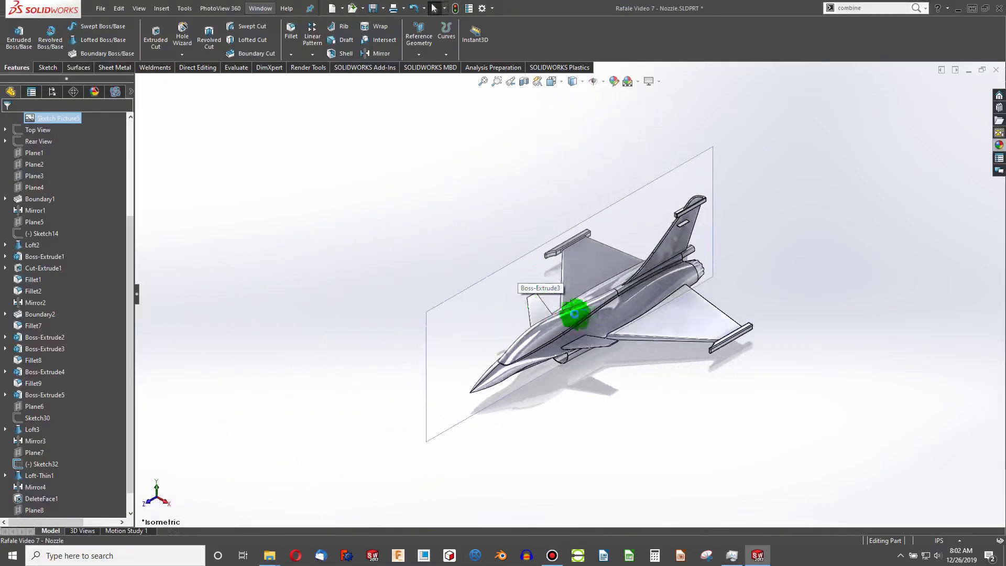
scroll(619, 284, "down", 4)
scroll(618, 268, "up", 1)
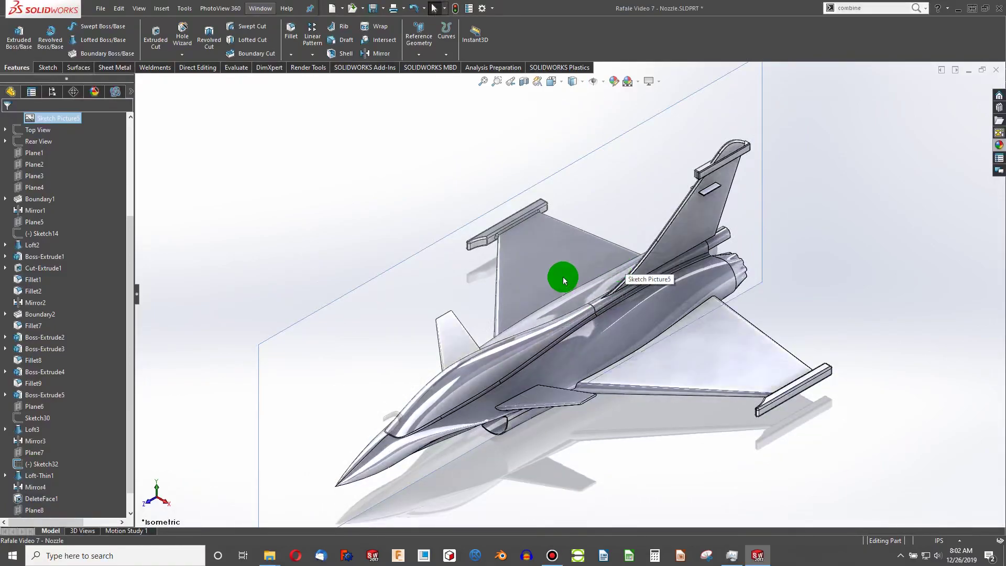
middle_click_drag(563, 275, 560, 275)
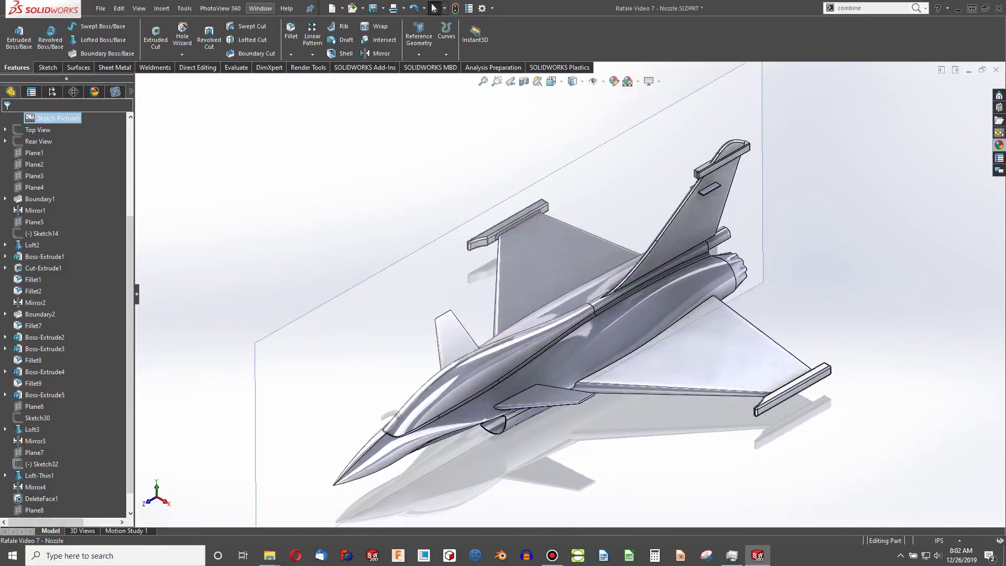